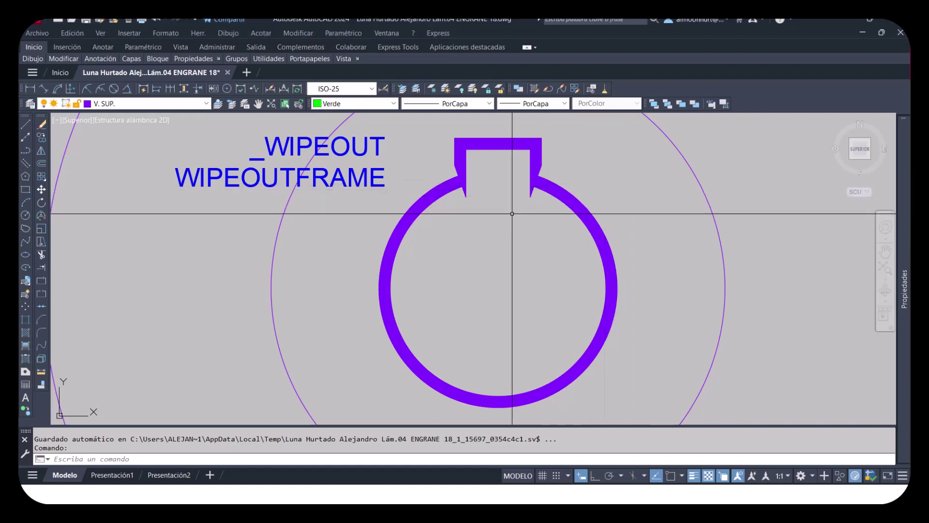
# Step: Zoom around the drawing, clear the current selection and pan slightly right
pyautogui.scroll(2, 477, 174)
pyautogui.scroll(4, 504, 161)
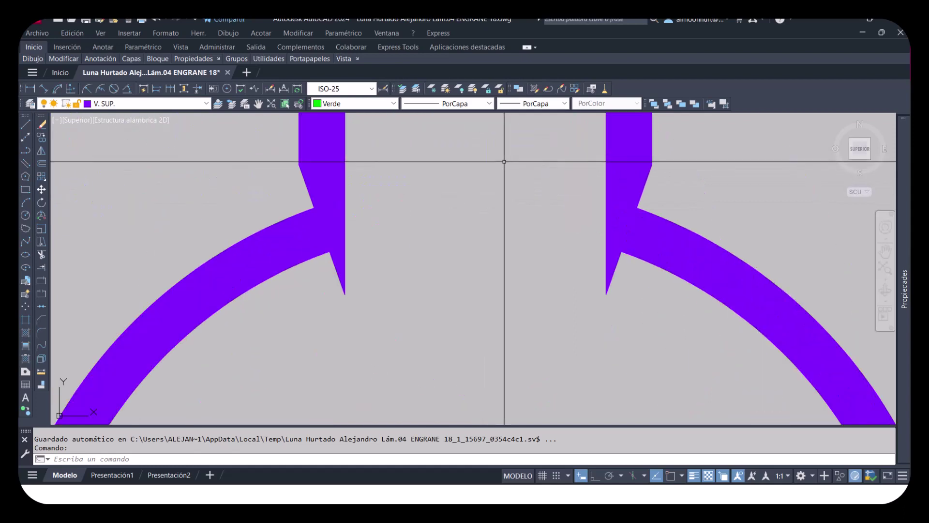
pyautogui.scroll(1, 439, 213)
pyautogui.scroll(-2, 439, 215)
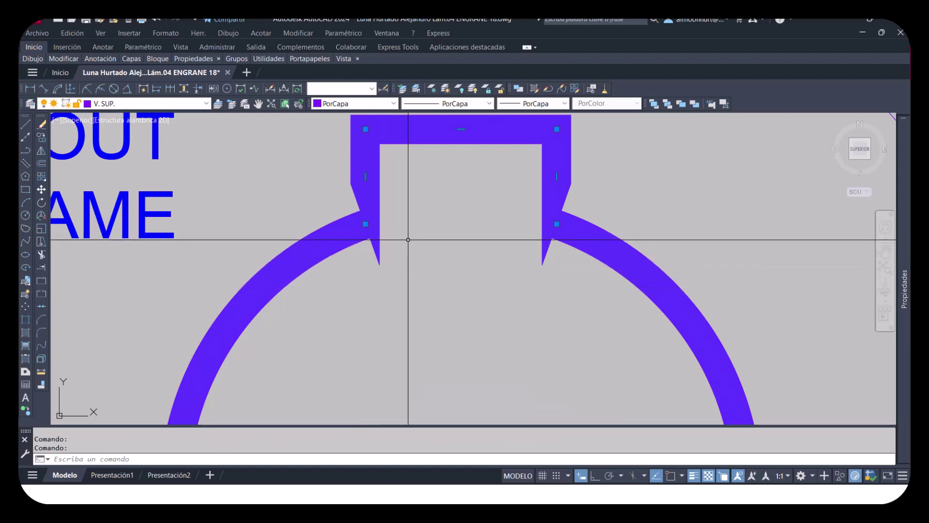
pyautogui.press('Escape')
pyautogui.press('Escape')
pyautogui.scroll(-2, 408, 240)
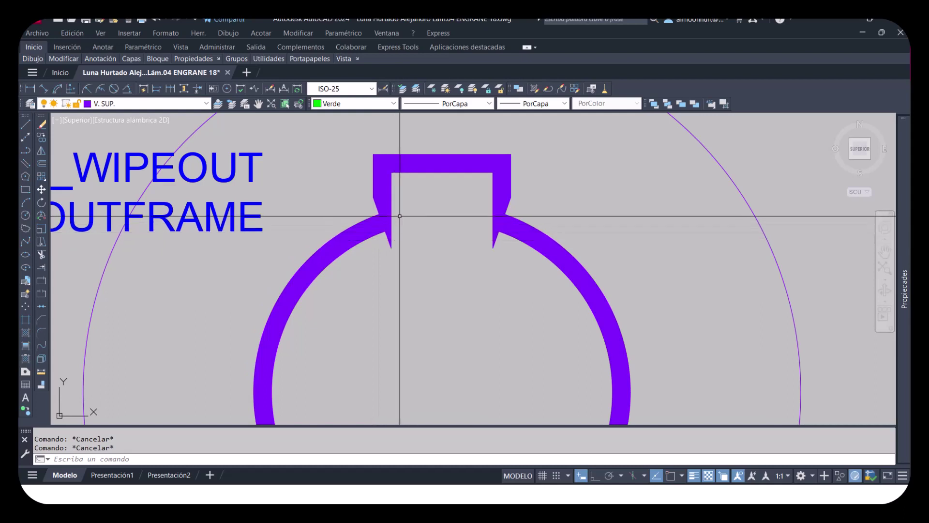
pyautogui.scroll(2, 400, 215)
pyautogui.scroll(2, 394, 208)
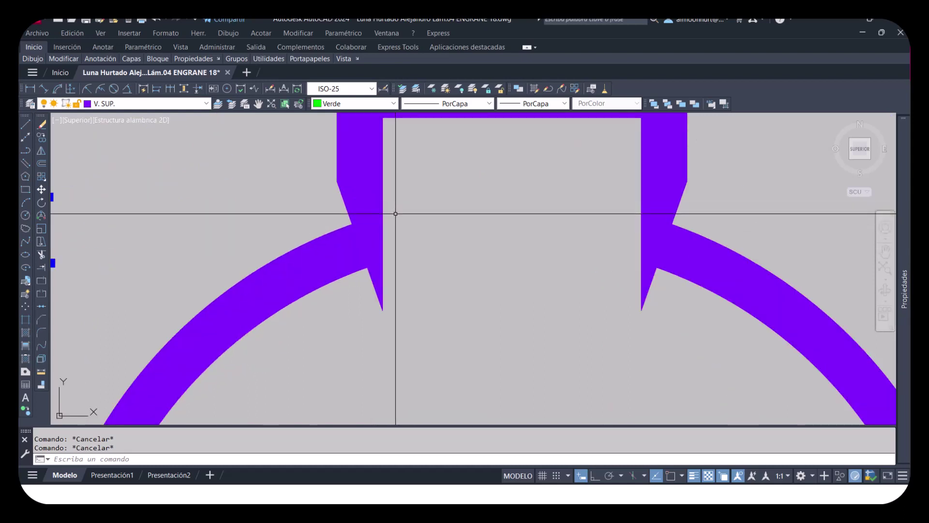
pyautogui.scroll(-3, 398, 233)
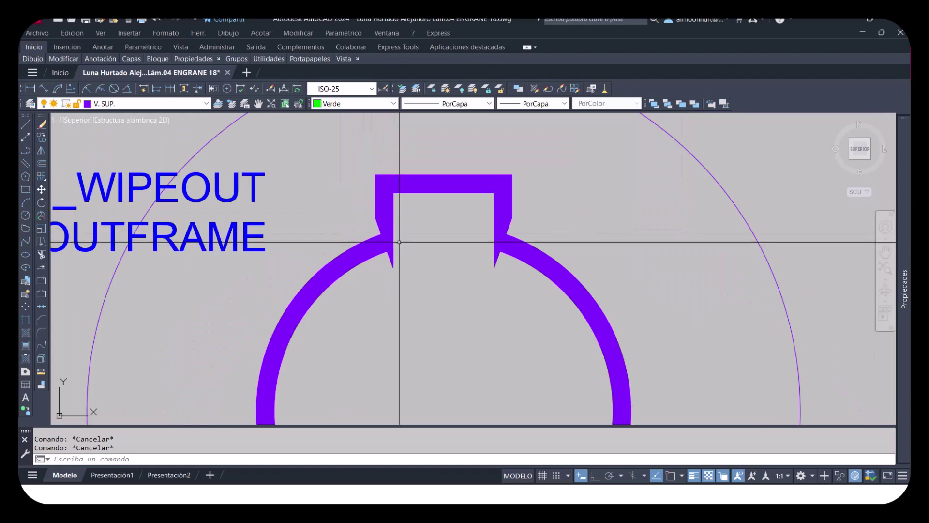
pyautogui.moveTo(348, 244); pyautogui.dragTo(546, 252, button='middle')
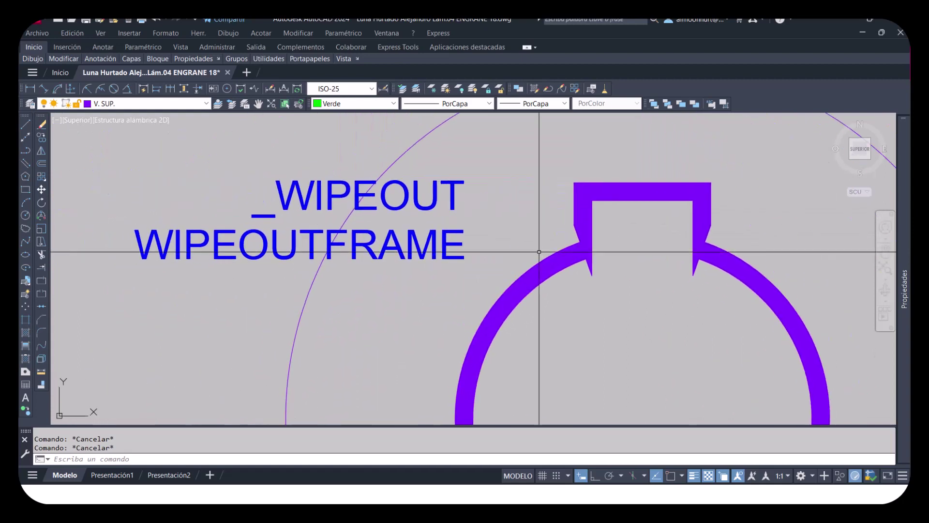
# Step: Window-select objects beside the WIPEOUT label, then launch _WIPEOUT
pyautogui.click(241, 160)
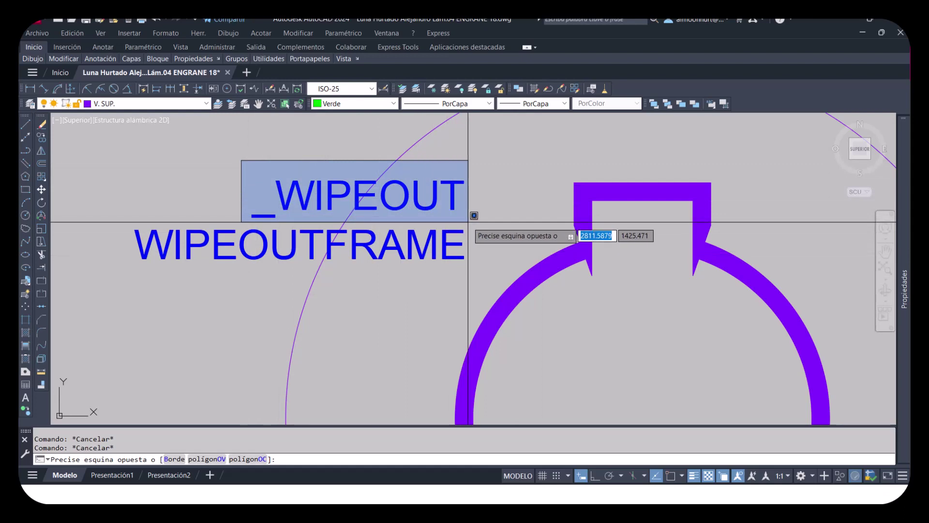
pyautogui.click(468, 223)
pyautogui.click(234, 205)
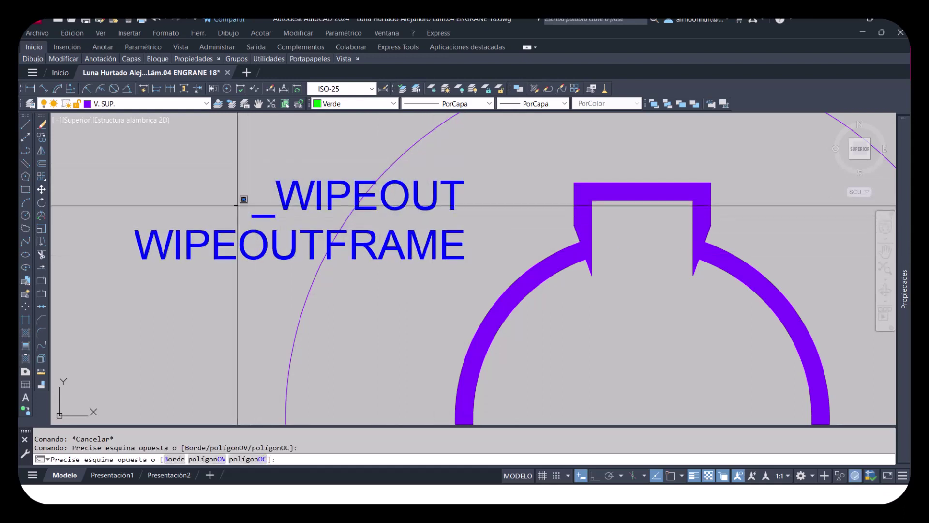
pyautogui.click(284, 219)
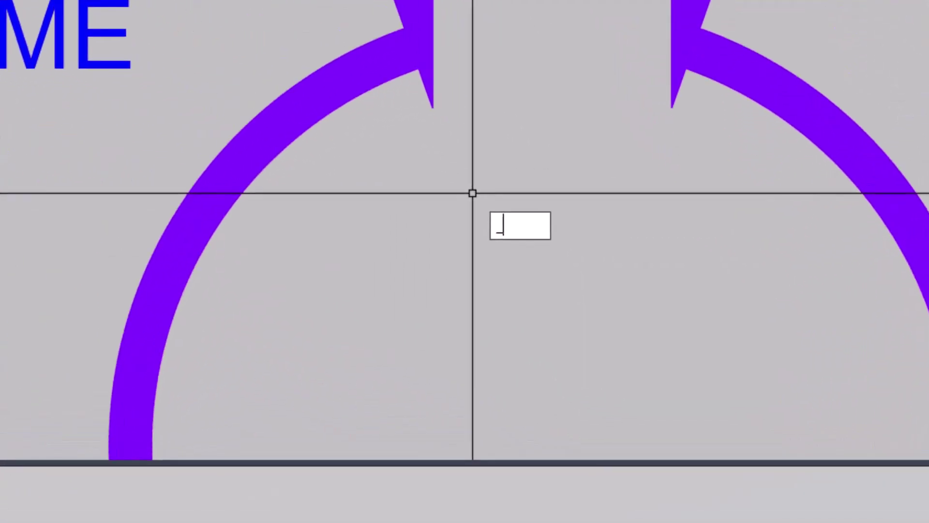
pyautogui.write('_WIPEOUT')
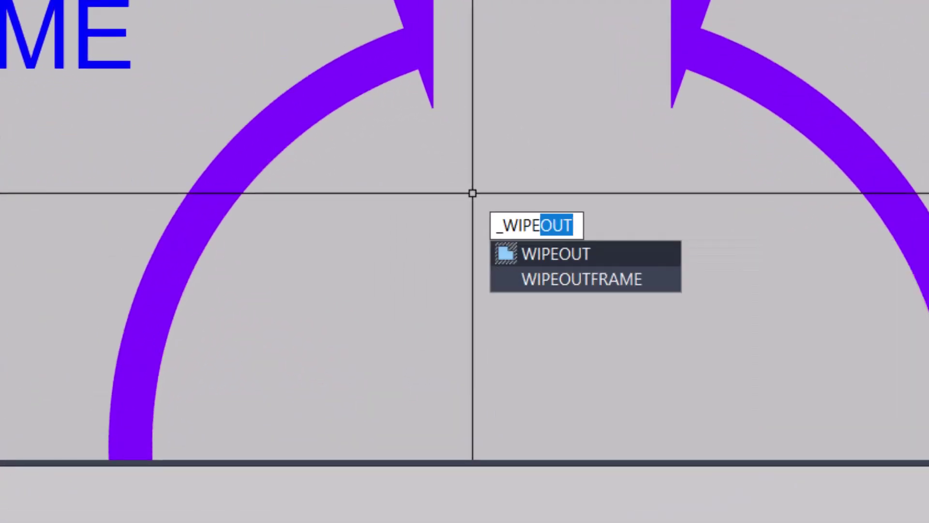
pyautogui.press('Return')
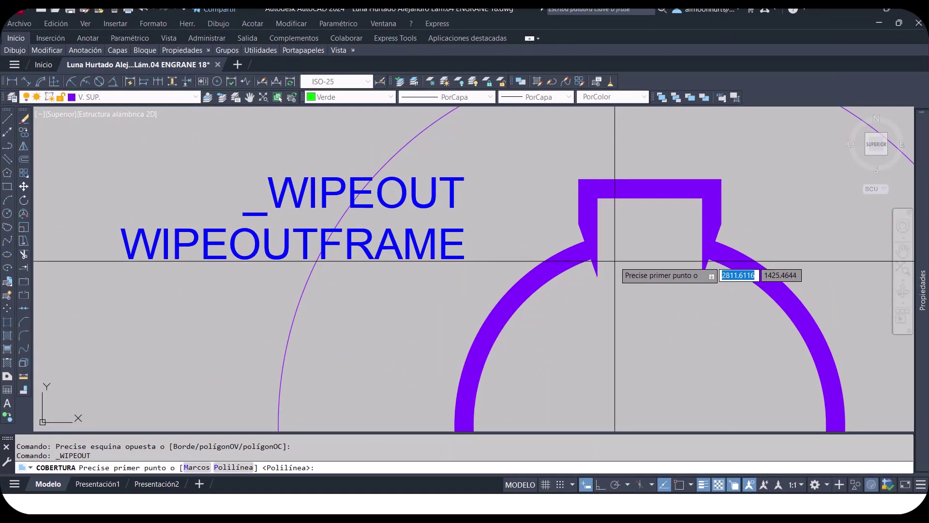
# Step: Draw a wipeout polygon around the keyway's left spike, finishing it with Intro
pyautogui.scroll(4, 614, 261)
pyautogui.scroll(4, 604, 271)
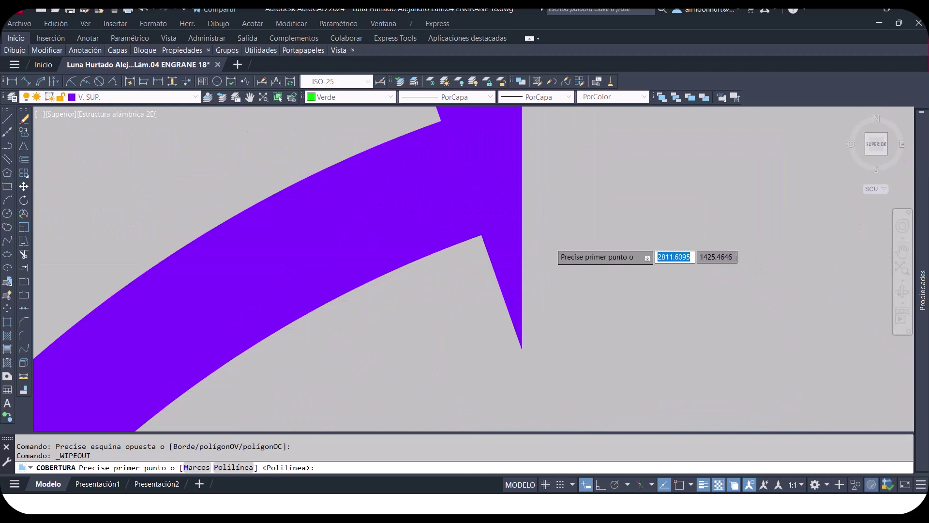
pyautogui.scroll(2, 518, 218)
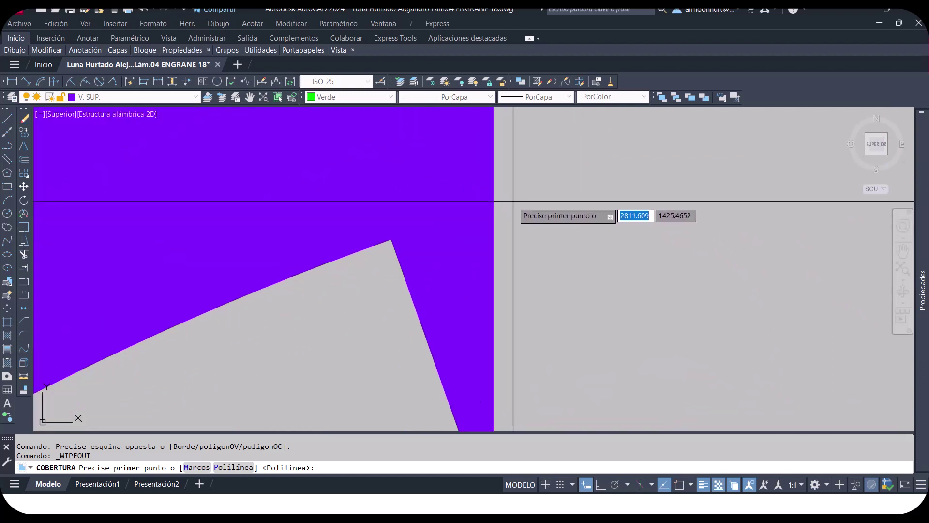
pyautogui.click(519, 198)
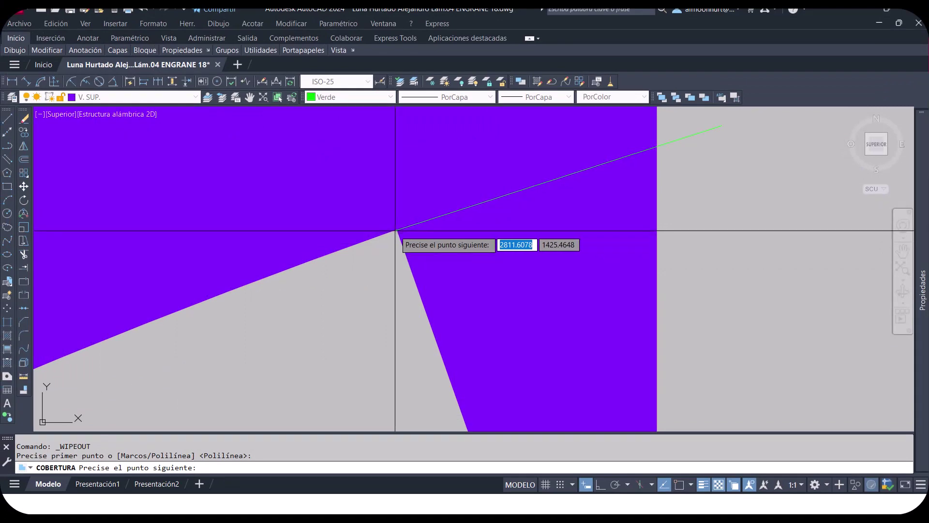
pyautogui.click(395, 231)
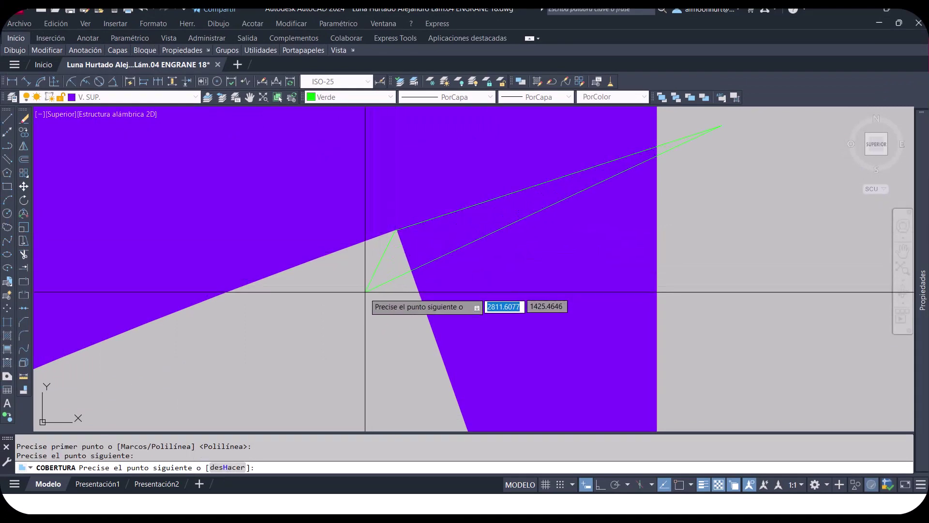
pyautogui.click(351, 307)
pyautogui.scroll(-5, 383, 346)
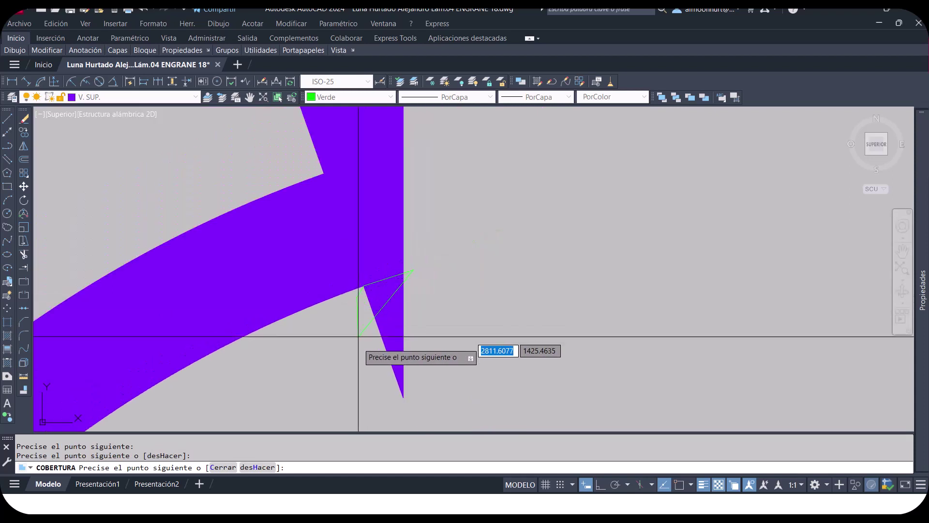
pyautogui.click(383, 345)
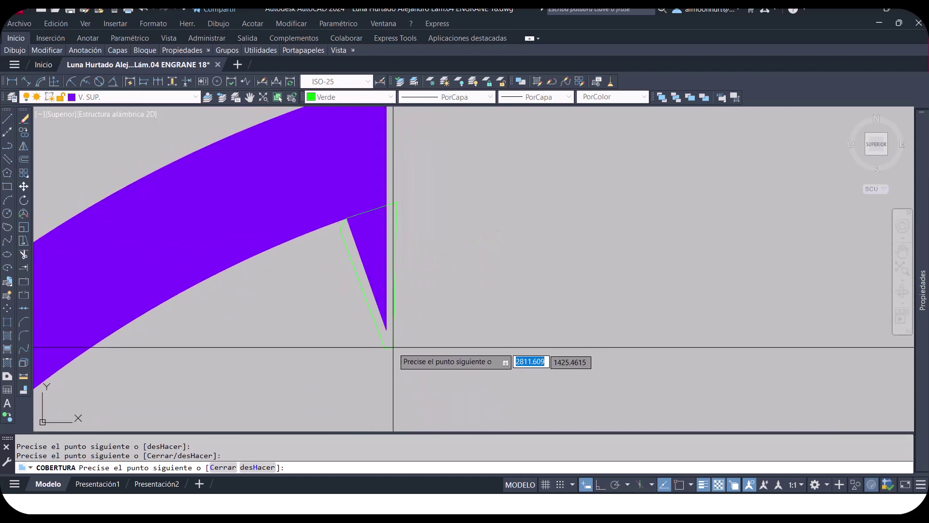
pyautogui.click(396, 344)
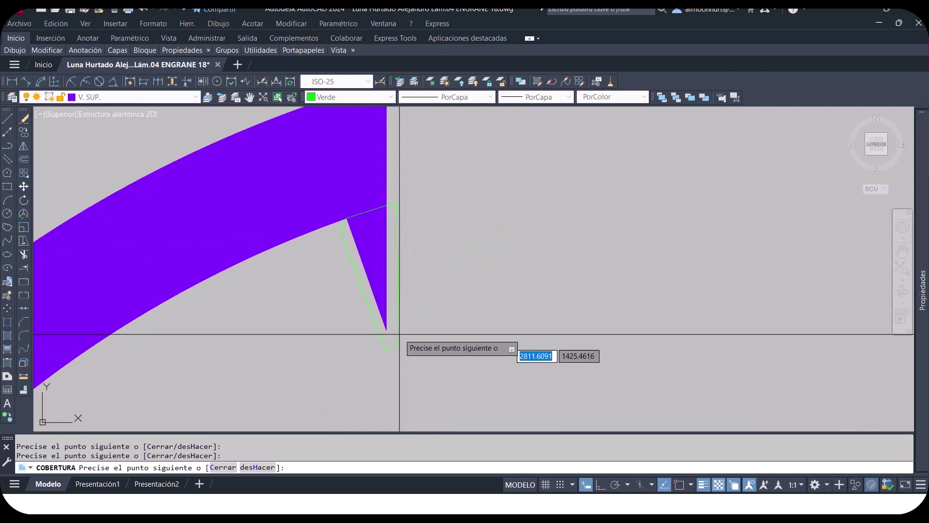
pyautogui.rightClick(398, 218)
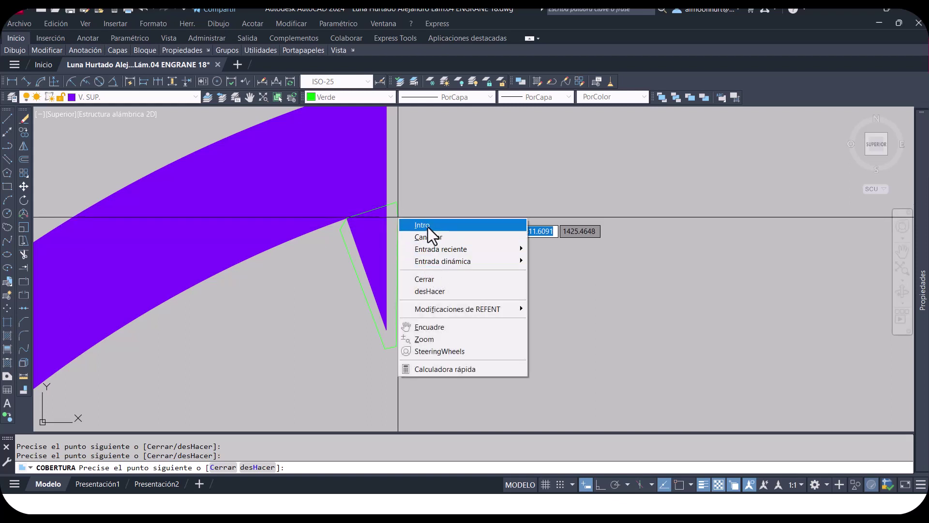
pyautogui.click(428, 226)
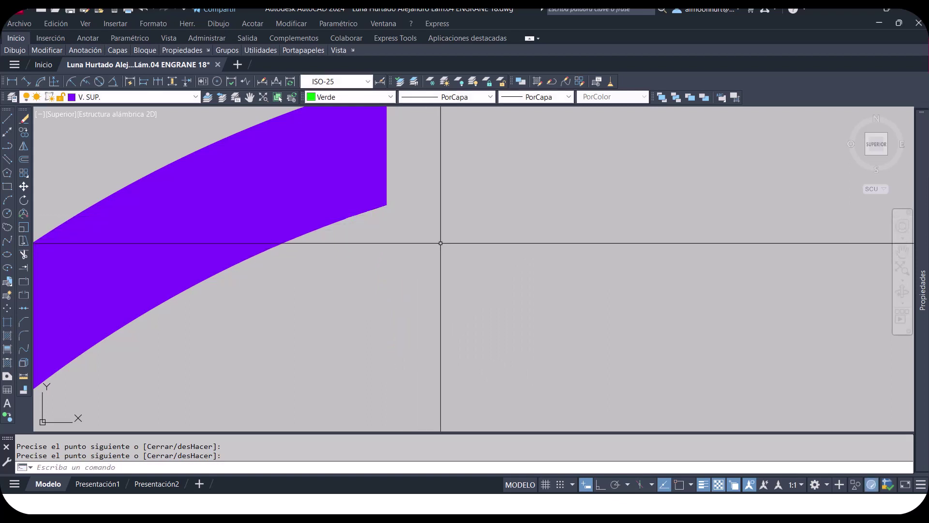
# Step: Window-select near the hidden spike and zoom out to check the wipeout
pyautogui.scroll(-2, 440, 243)
pyautogui.scroll(-2, 441, 243)
pyautogui.scroll(-2, 441, 243)
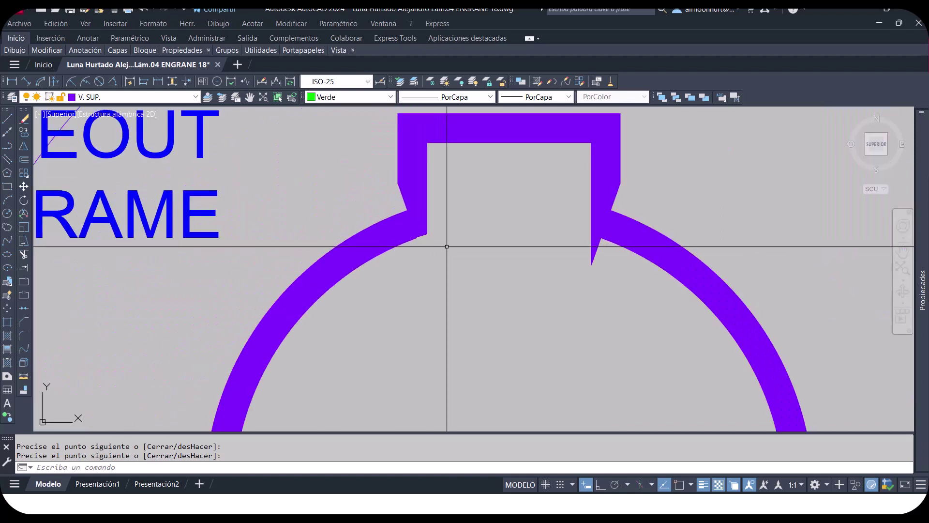
pyautogui.scroll(4, 433, 242)
pyautogui.click(386, 242)
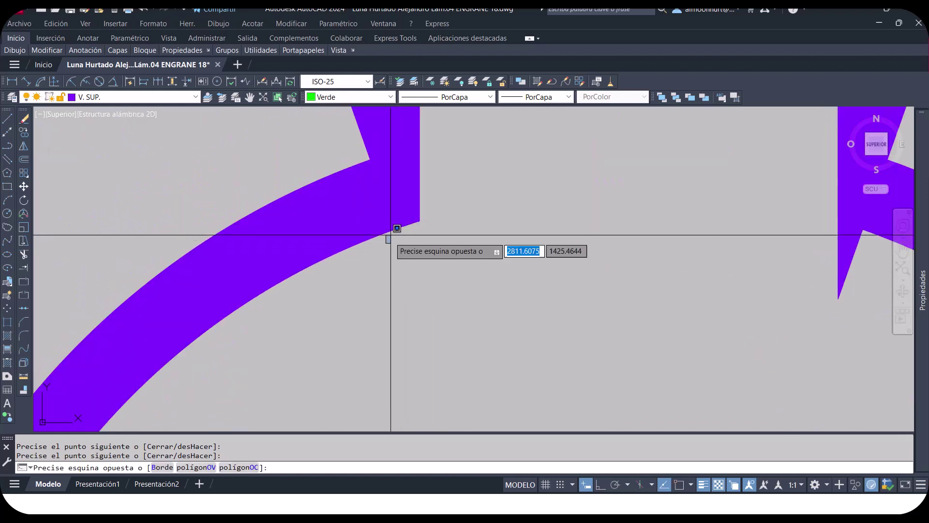
pyautogui.click(400, 218)
pyautogui.scroll(-5, 454, 250)
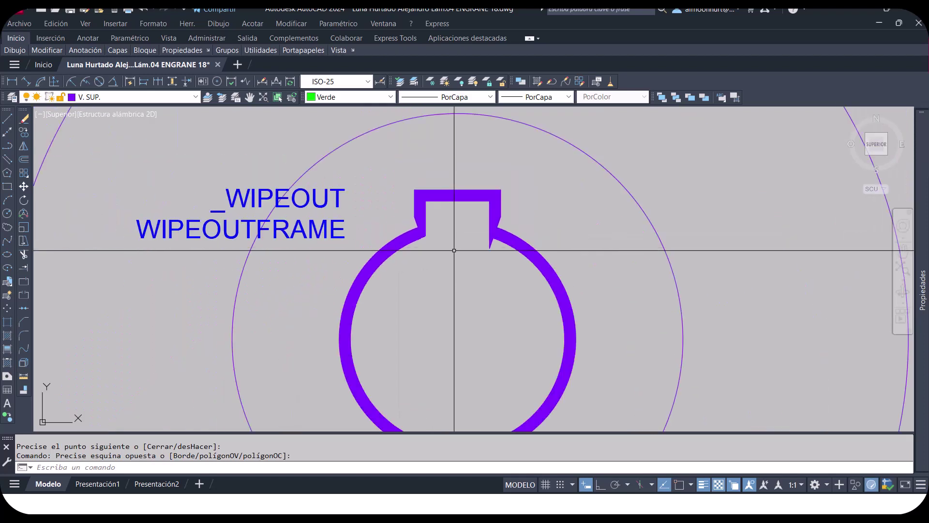
pyautogui.scroll(-3, 454, 251)
pyautogui.scroll(-3, 455, 262)
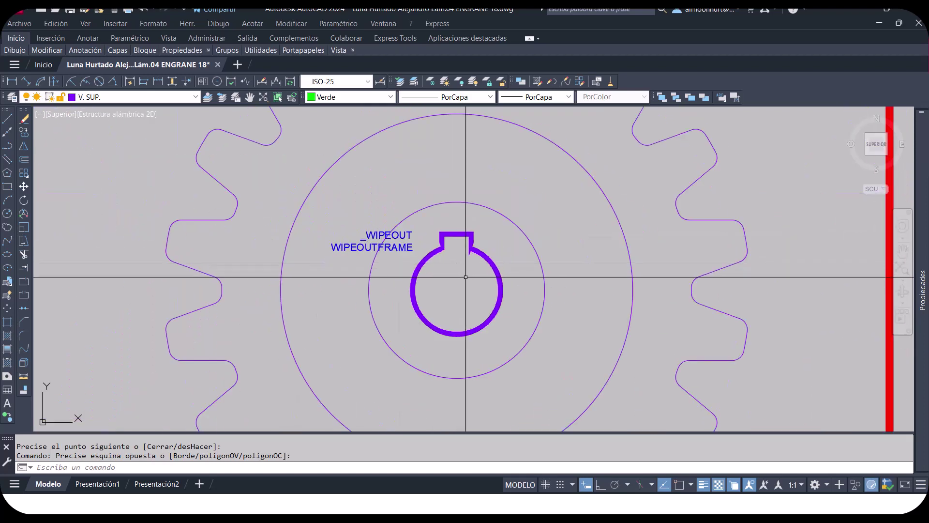
pyautogui.scroll(-2, 465, 277)
pyautogui.scroll(-4, 466, 277)
pyautogui.scroll(4, 466, 278)
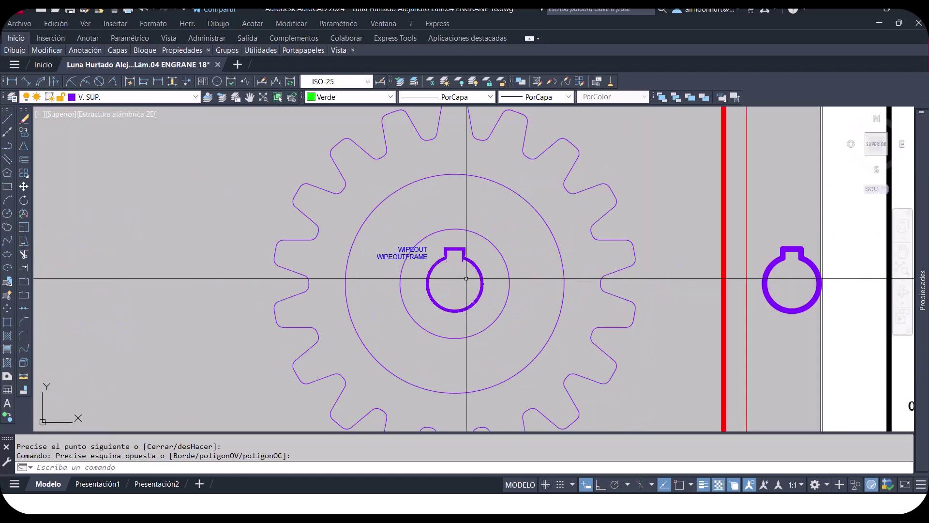
pyautogui.scroll(-2, 467, 279)
pyautogui.scroll(-1, 504, 251)
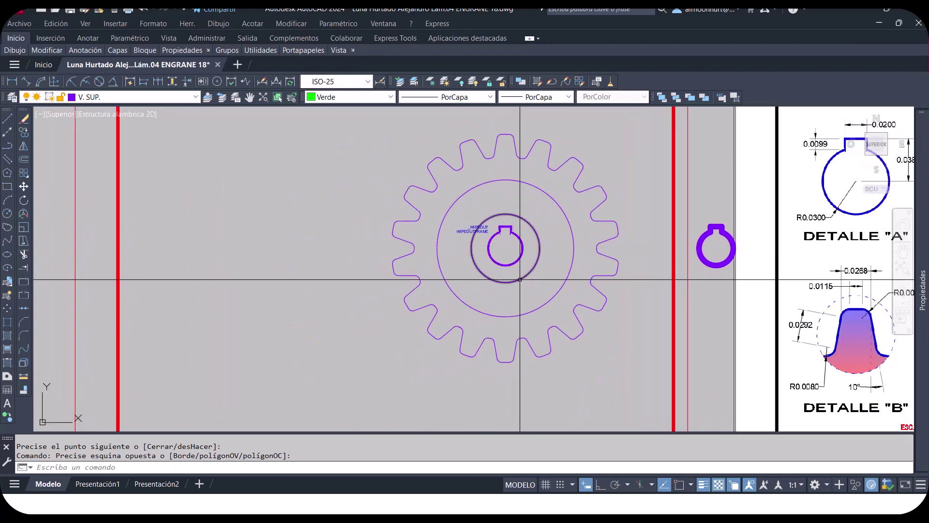
pyautogui.scroll(2, 508, 248)
pyautogui.scroll(2, 504, 249)
pyautogui.scroll(2, 498, 242)
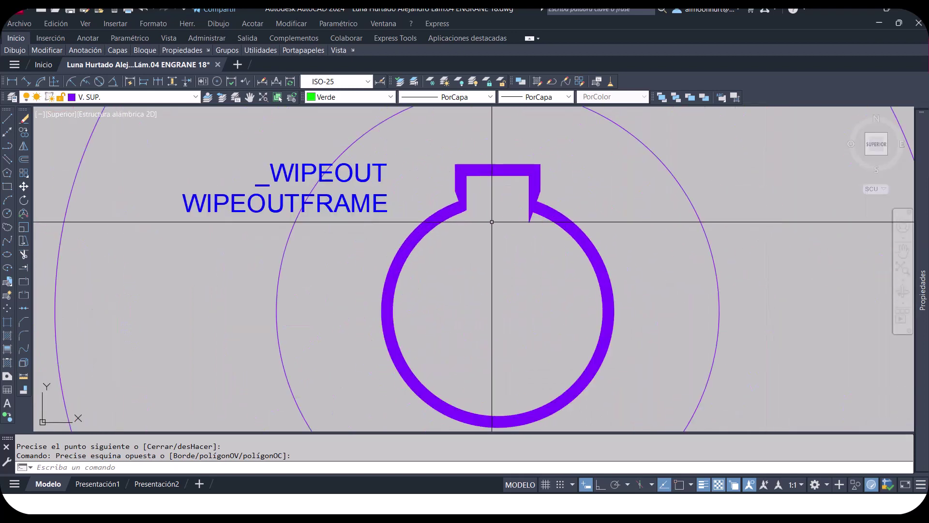
pyautogui.scroll(2, 475, 226)
# Step: Stretch the wipeout's corner grips so the polygon fully covers the left spike
pyautogui.scroll(4, 453, 215)
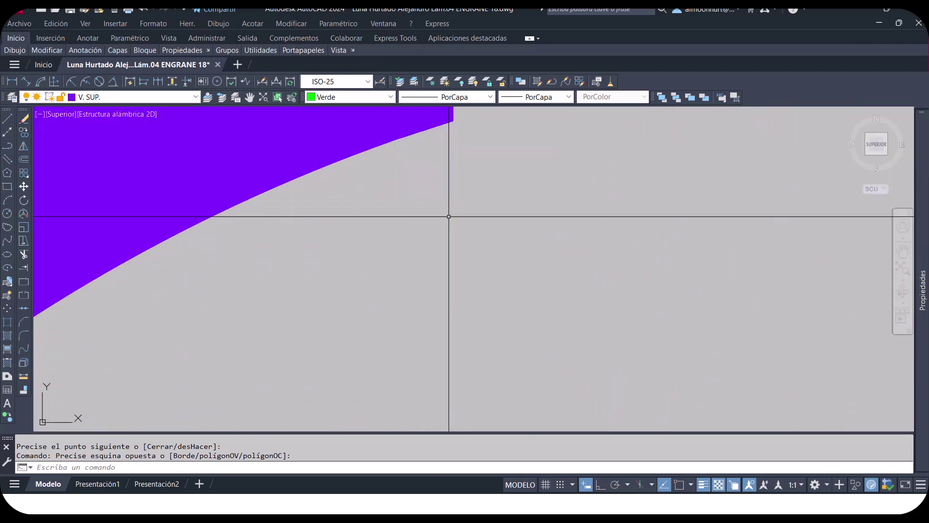
pyautogui.click(439, 338)
pyautogui.click(440, 284)
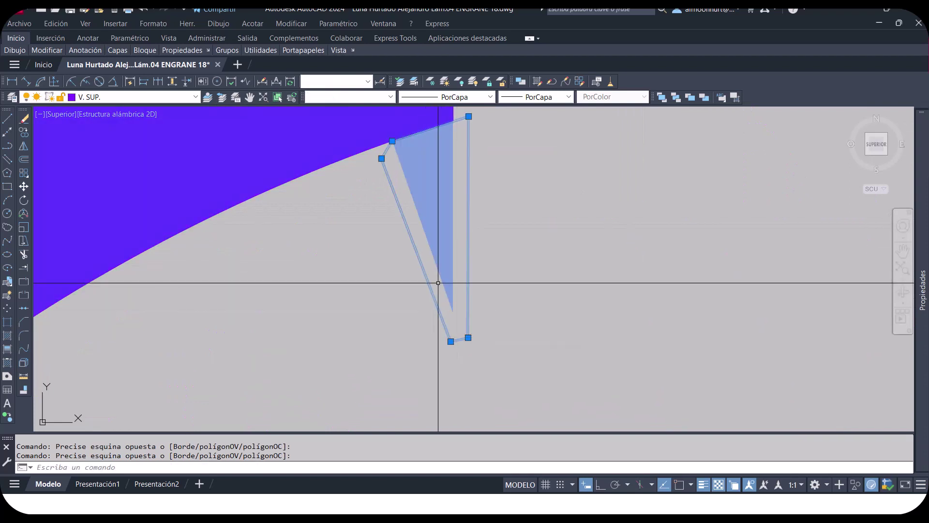
pyautogui.scroll(3, 403, 149)
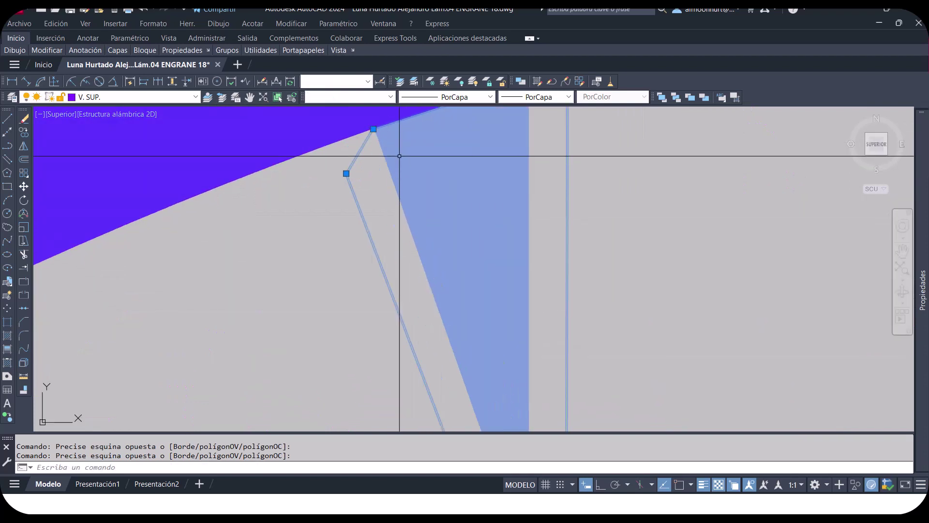
pyautogui.click(346, 173)
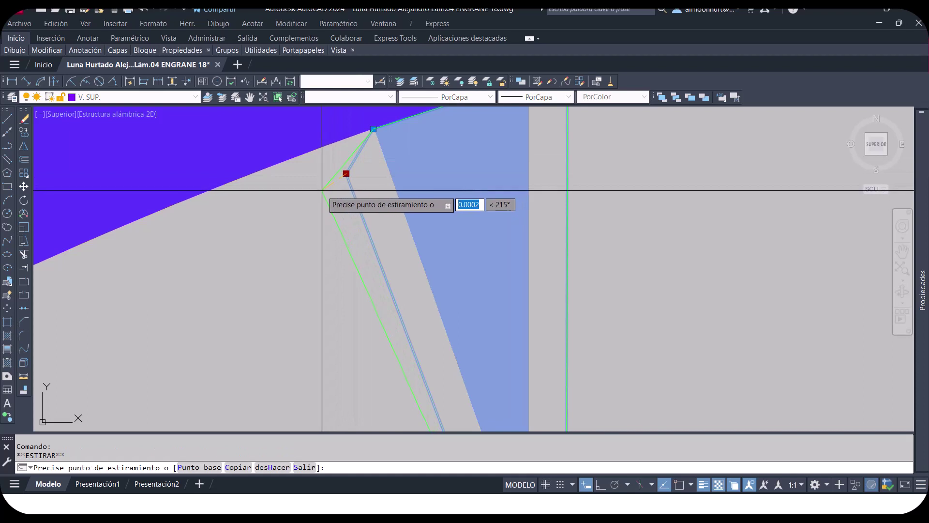
pyautogui.scroll(-3, 320, 190)
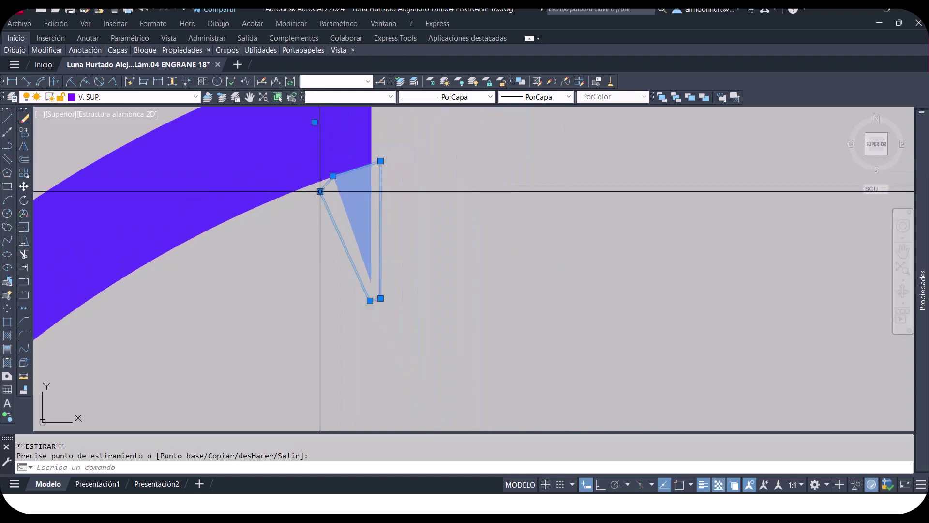
pyautogui.scroll(3, 368, 283)
pyautogui.click(364, 308)
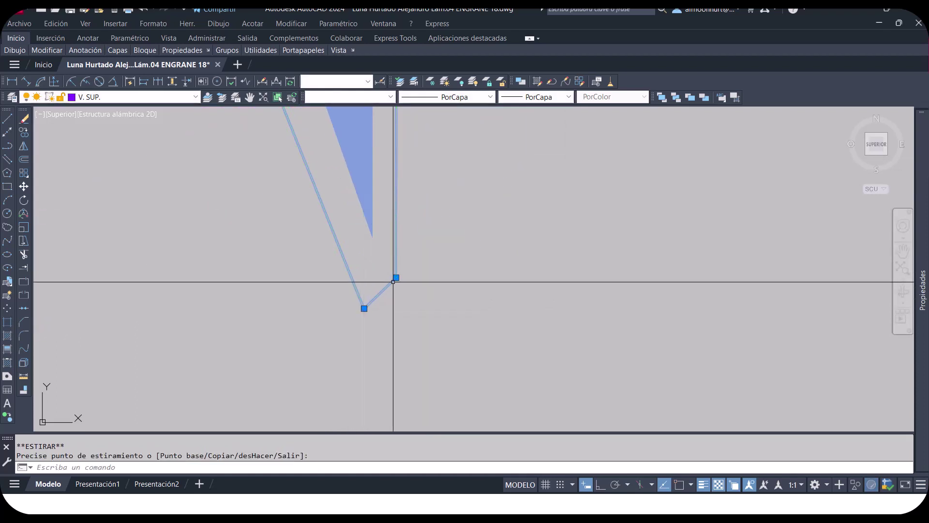
pyautogui.click(396, 277)
pyautogui.click(425, 291)
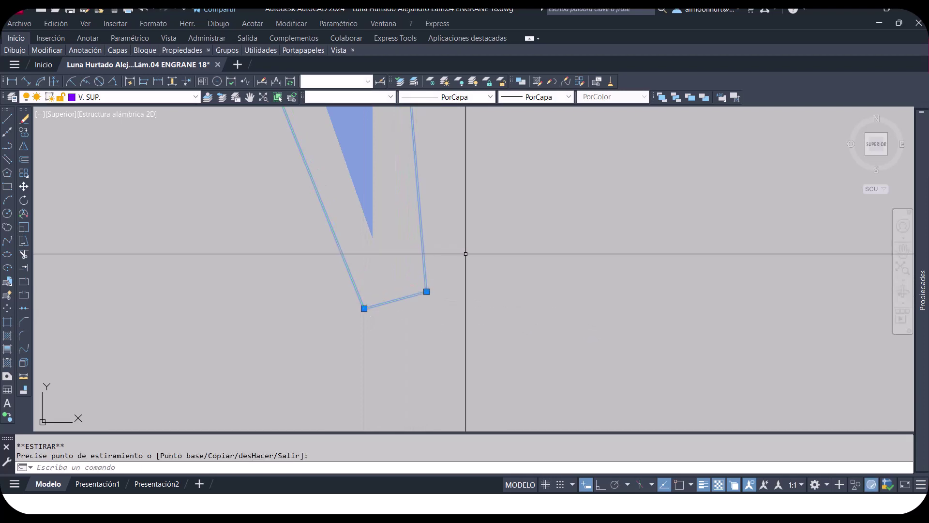
pyautogui.press('Escape')
# Step: Zoom out and pan to centre the keyway for checking
pyautogui.scroll(-3, 474, 248)
pyautogui.scroll(-3, 466, 272)
pyautogui.scroll(-3, 466, 272)
pyautogui.scroll(-2, 484, 269)
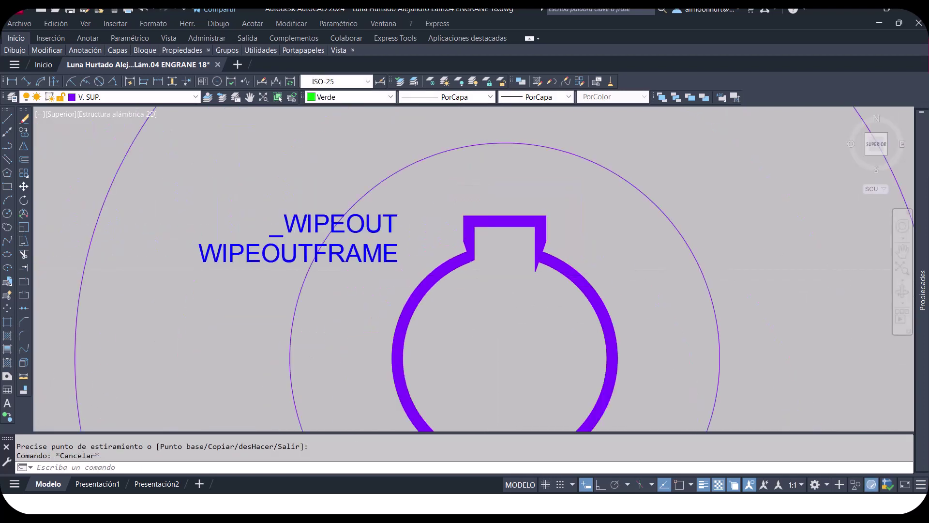
pyautogui.scroll(-2, 500, 265)
pyautogui.scroll(-2, 508, 308)
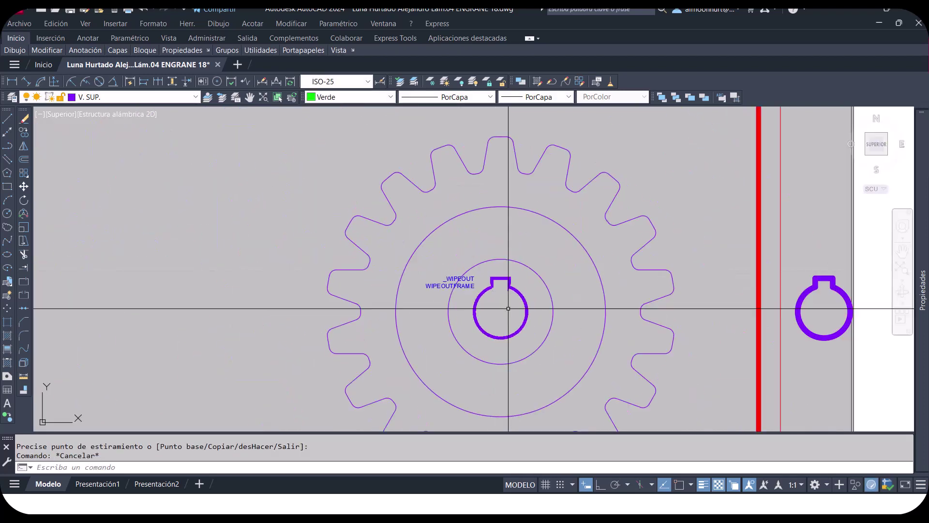
pyautogui.scroll(3, 509, 309)
pyautogui.scroll(5, 482, 278)
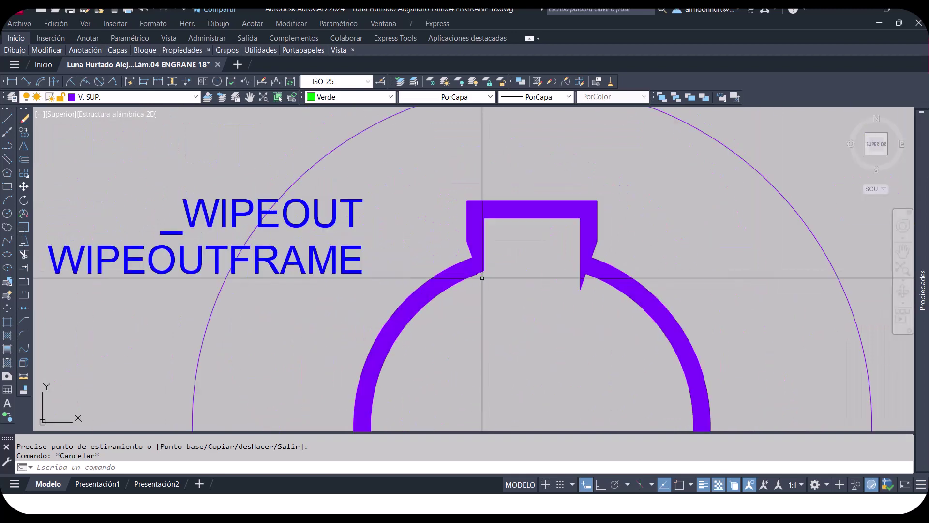
pyautogui.moveTo(498, 263); pyautogui.dragTo(420, 258, button='middle')
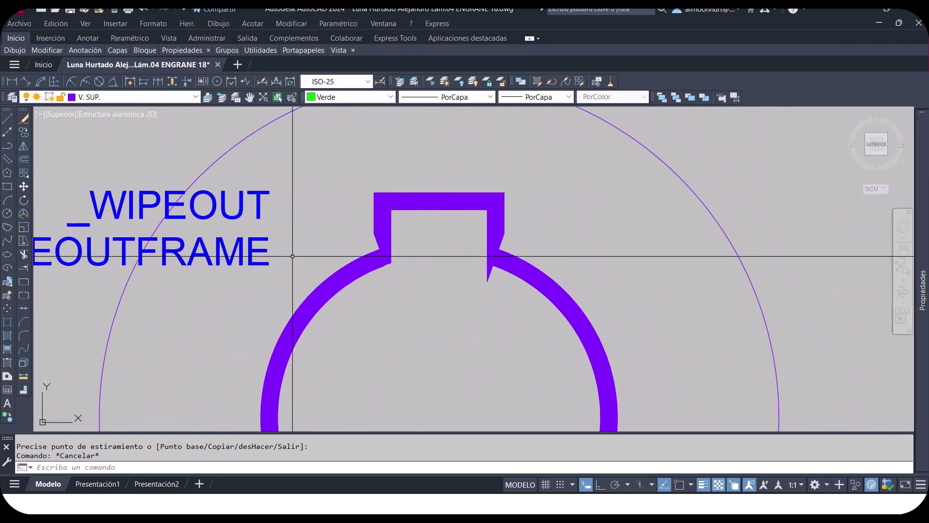
pyautogui.scroll(4, 417, 271)
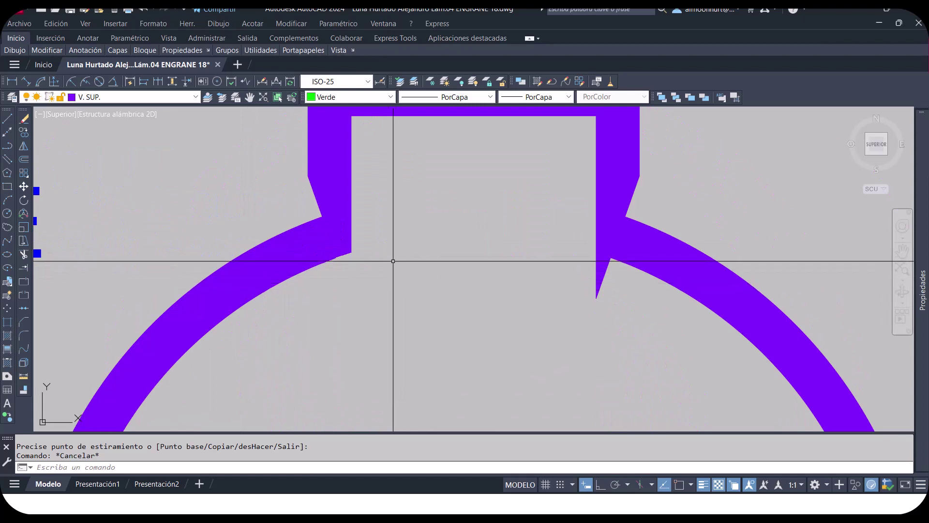
pyautogui.scroll(-2, 425, 247)
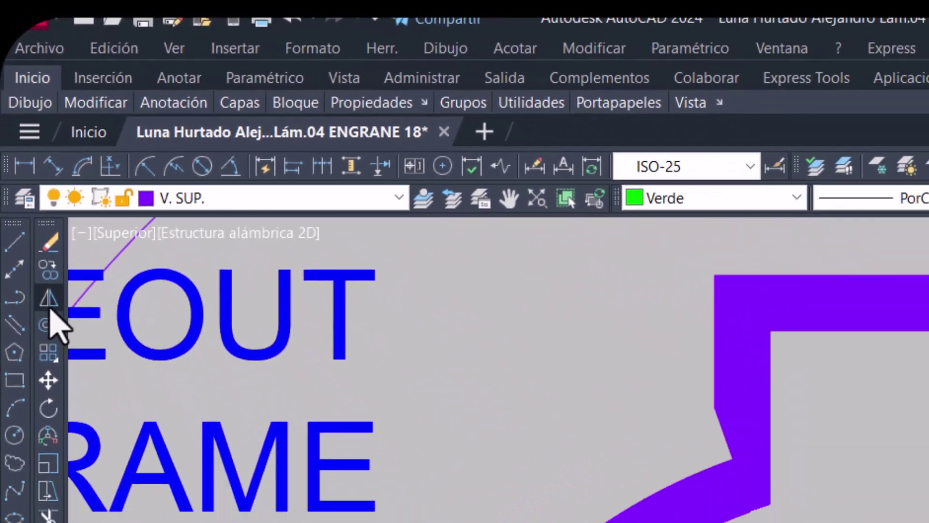
# Step: Start and cancel a mirror, then pan right to show the notes
pyautogui.click(49, 303)
pyautogui.click(331, 327)
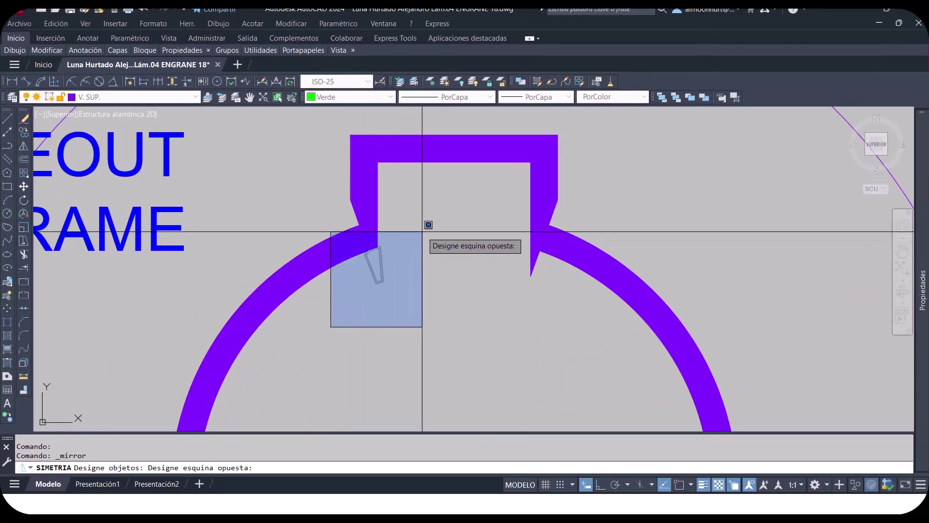
pyautogui.press('Escape')
pyautogui.press('Escape')
pyautogui.scroll(-2, 375, 288)
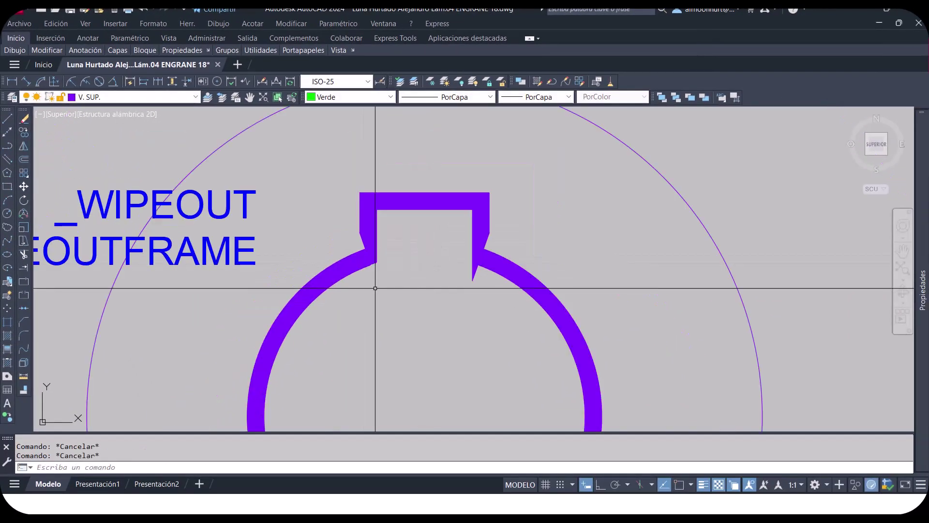
pyautogui.moveTo(375, 288); pyautogui.dragTo(536, 264, button='middle')
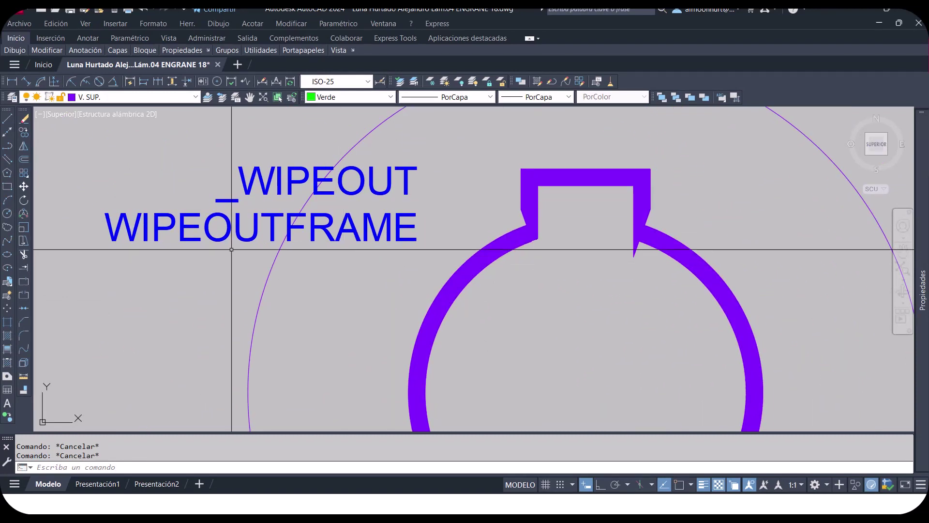
# Step: Cancel a stray selection by the note and type WIPE for WIPEOUTFRAME
pyautogui.click(94, 253)
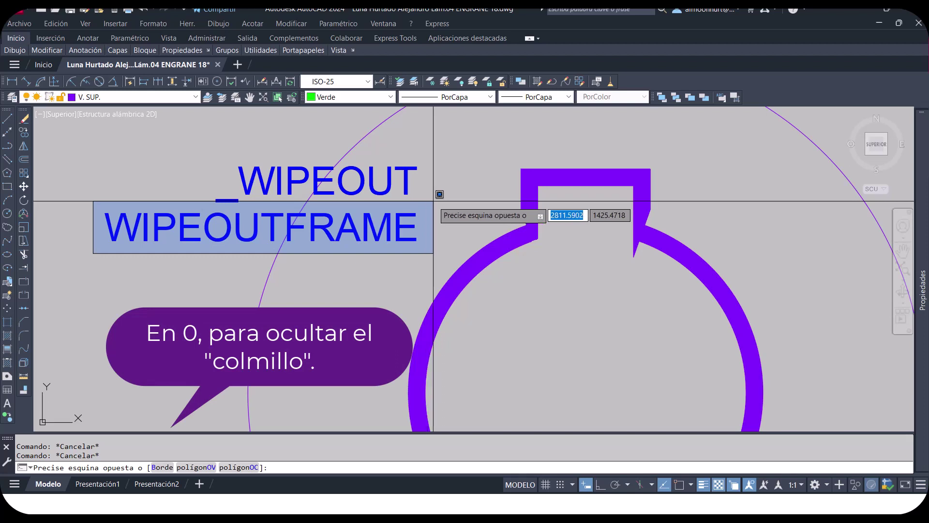
pyautogui.press('Escape')
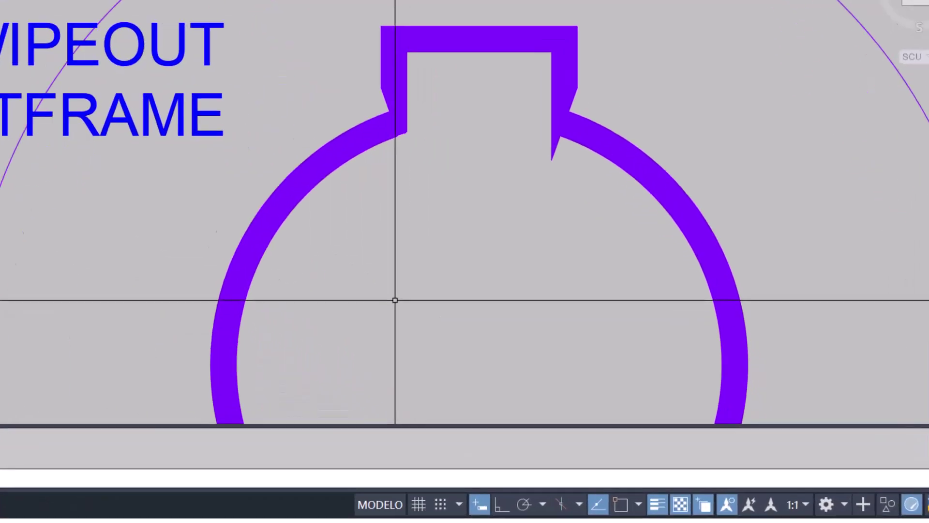
pyautogui.write('WIPEOUTFRAME')
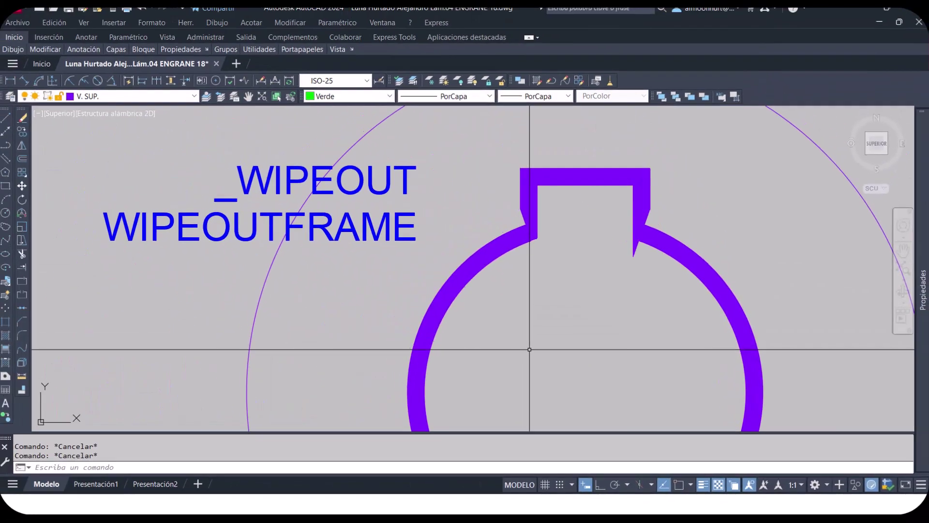
# Step: Set WIPEOUTFRAME to 1 and zoom in on the wipeout's green outline
pyautogui.press('Return')
pyautogui.write('1')
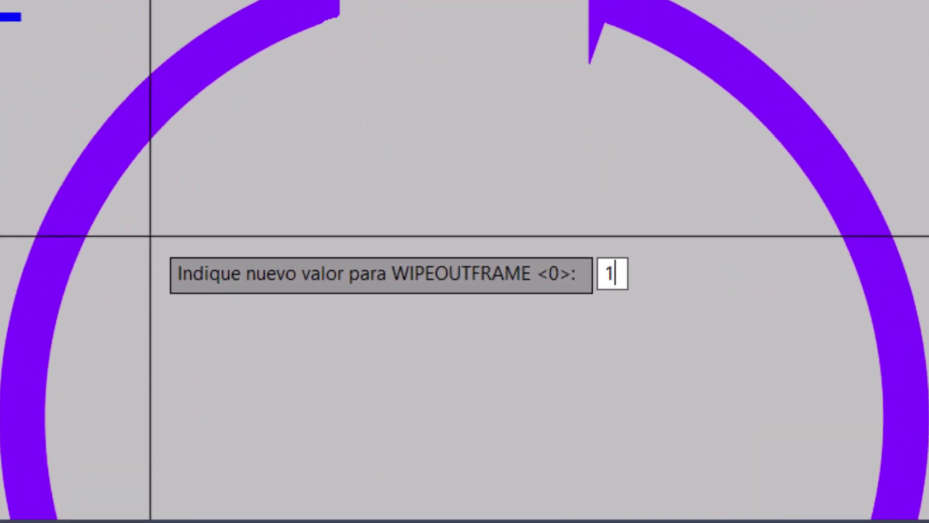
pyautogui.press('Return')
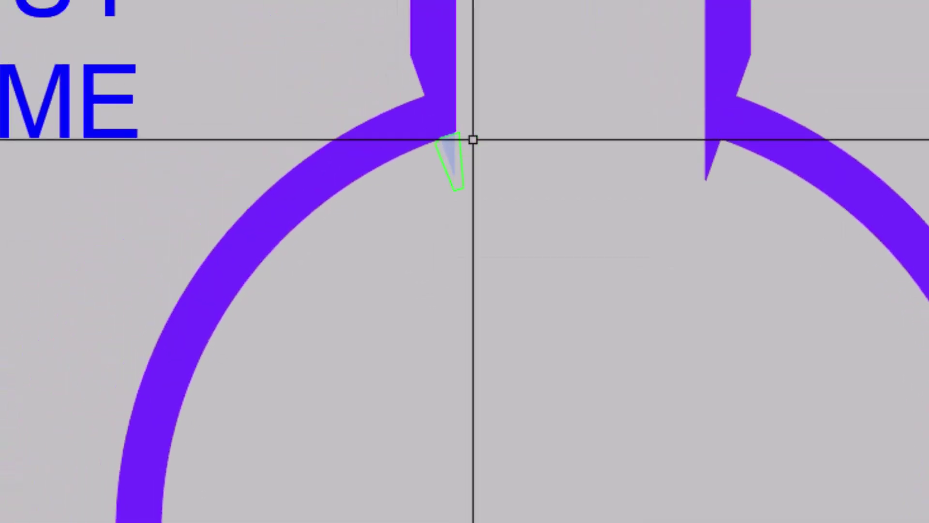
pyautogui.scroll(5, 472, 140)
pyautogui.scroll(2, 512, 168)
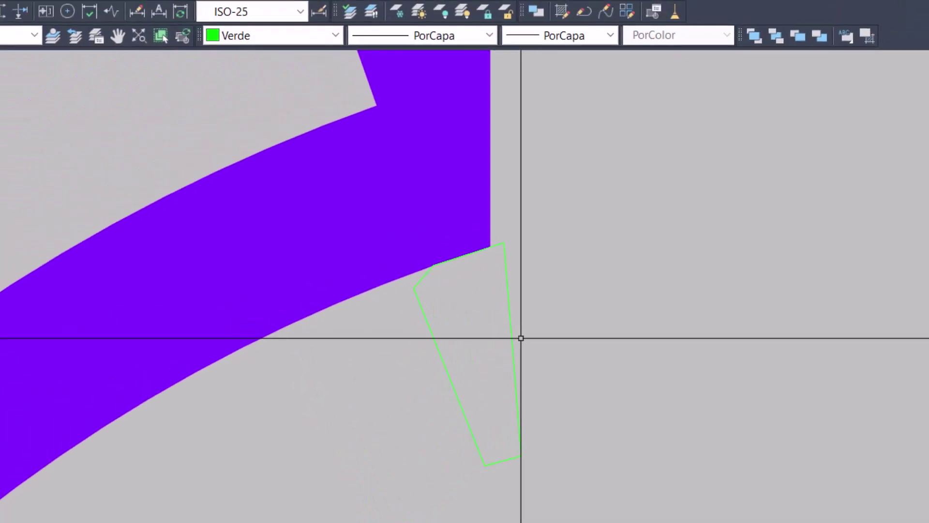
# Step: Change the wipeout patch's colour to PorCapa (ByLayer)
pyautogui.click(511, 332)
pyautogui.click(242, 37)
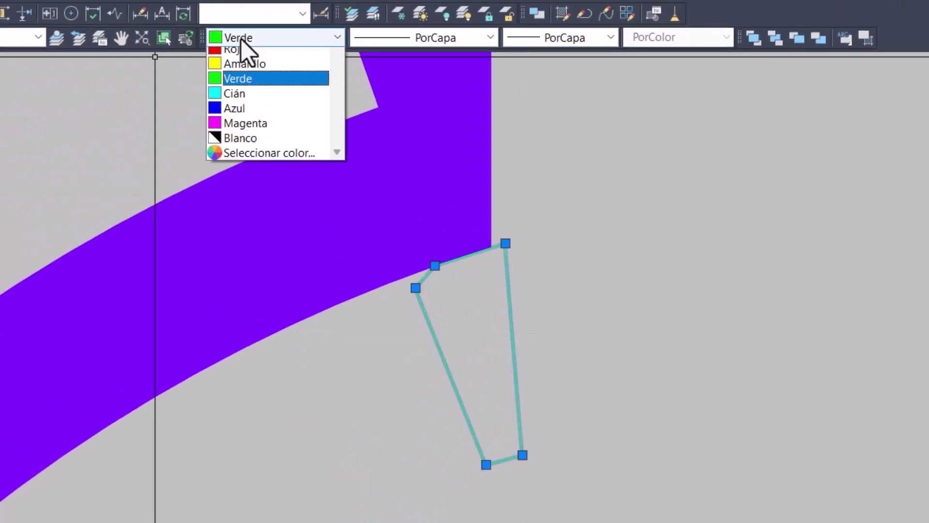
pyautogui.click(257, 57)
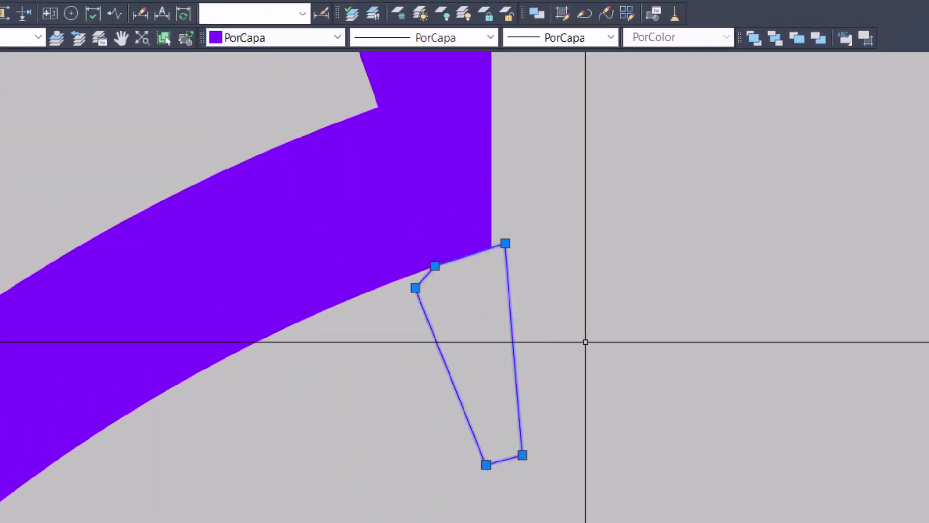
pyautogui.press('Escape')
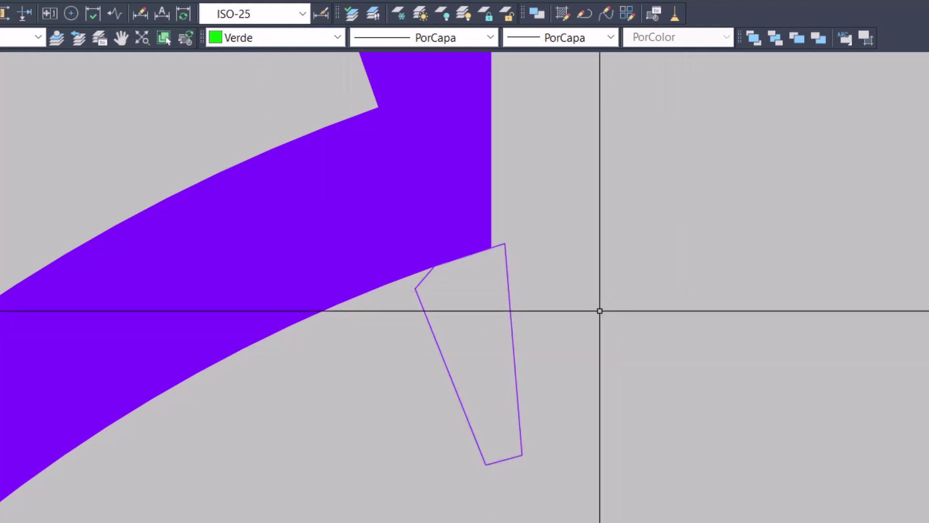
pyautogui.scroll(-3, 608, 271)
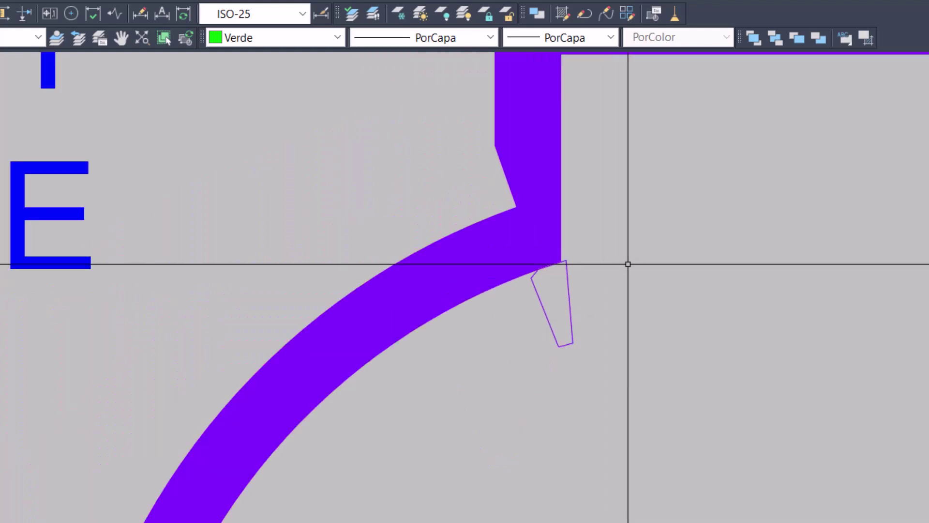
pyautogui.scroll(2, 627, 263)
pyautogui.write('WIPE')
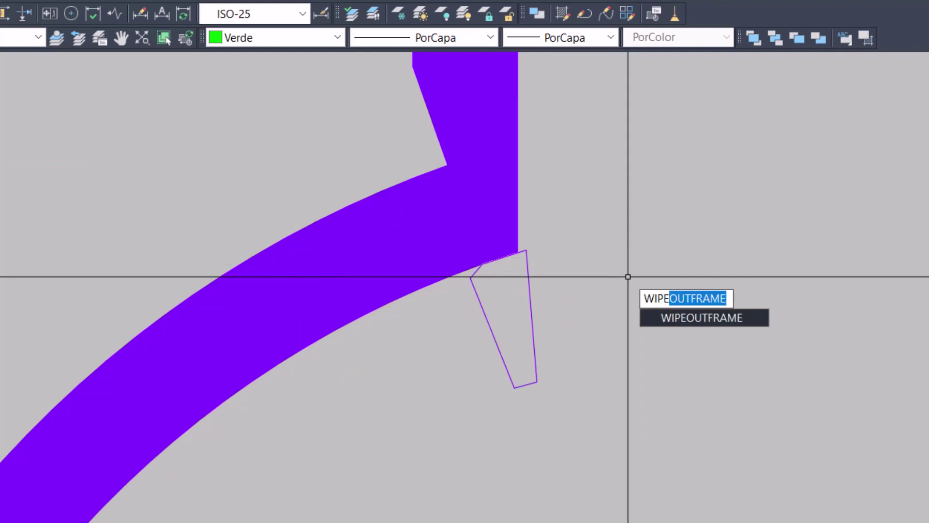
# Step: Rerun WIPEOUTFRAME and set it to 0 to hide the frames
pyautogui.press('Return')
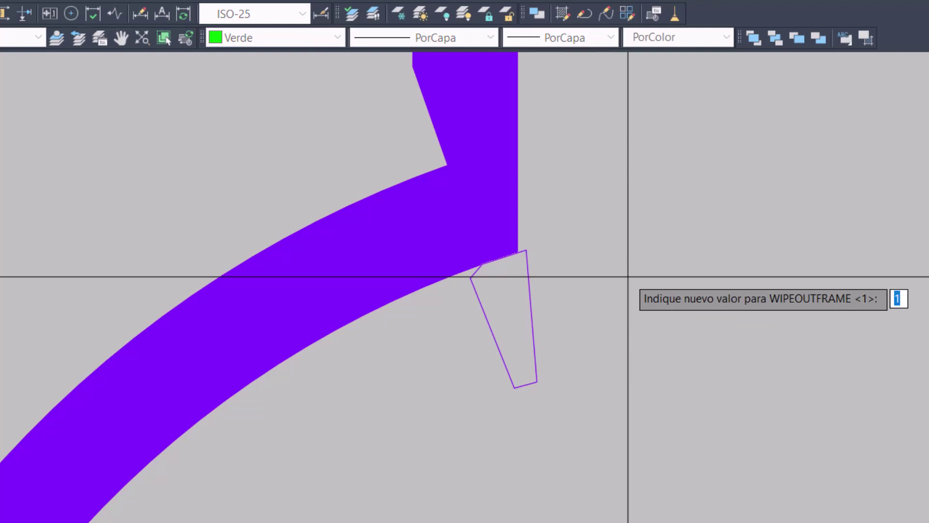
pyautogui.press('Return')
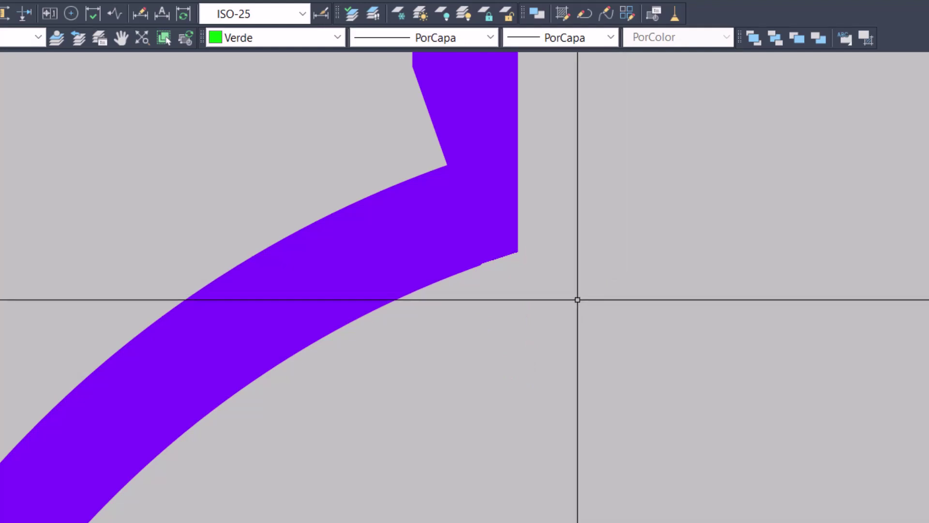
pyautogui.scroll(-2, 581, 252)
pyautogui.scroll(-2, 583, 202)
# Step: Mirror the wipeout across a vertical line through the keyway's top midpoint, keeping the original
pyautogui.moveTo(583, 202); pyautogui.dragTo(507, 256, button='middle')
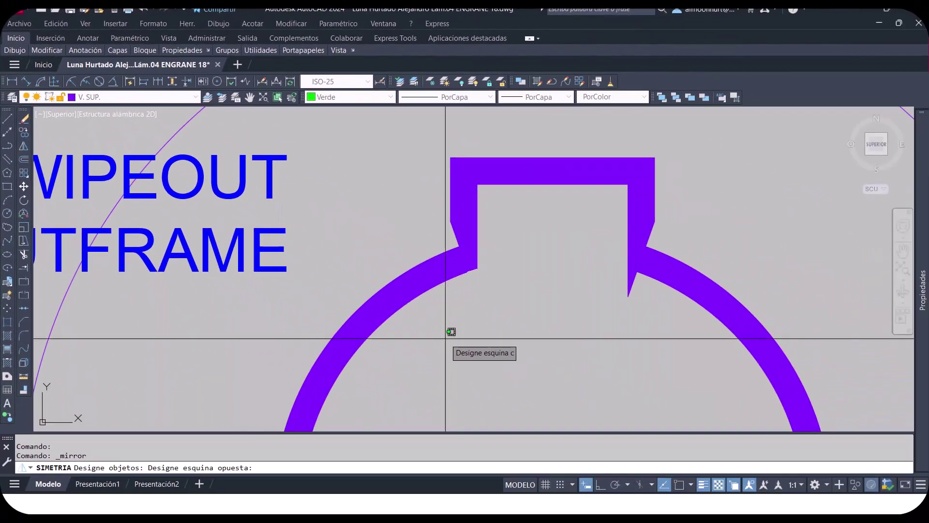
pyautogui.click(507, 254)
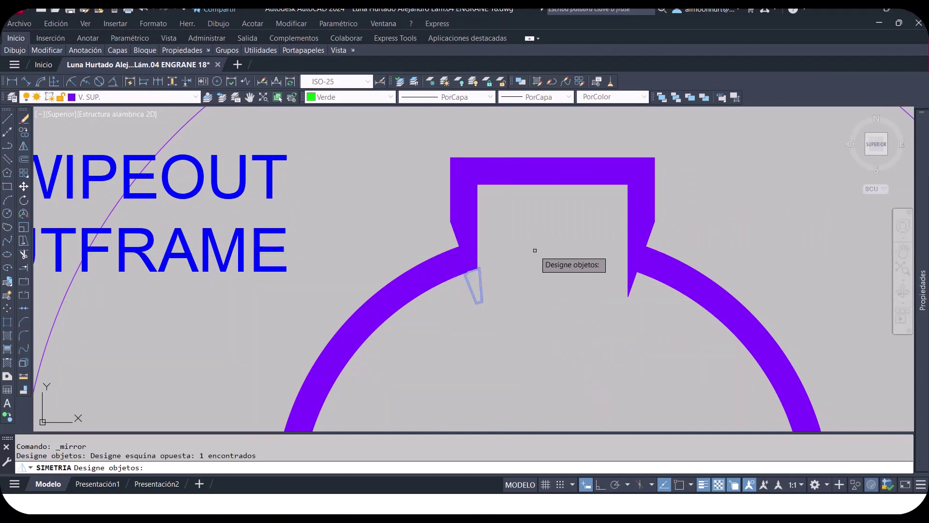
pyautogui.press('Return')
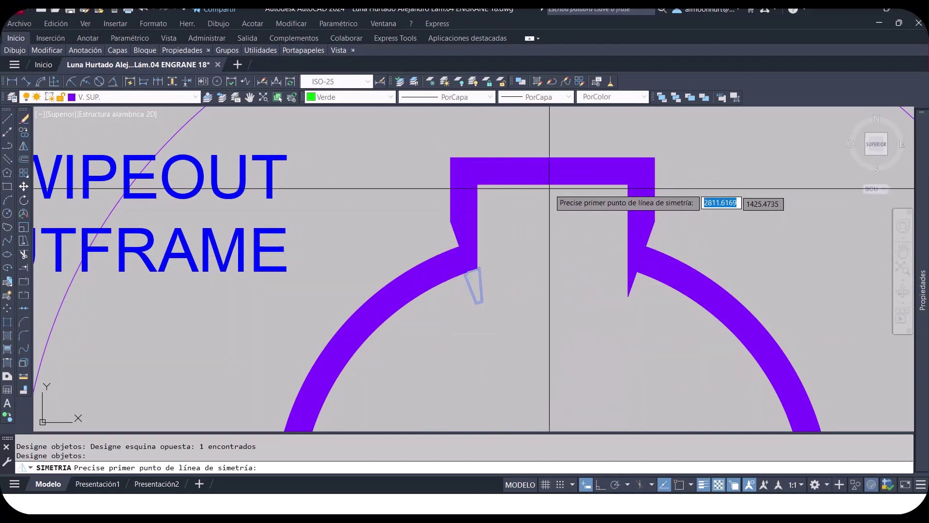
pyautogui.press('F3')
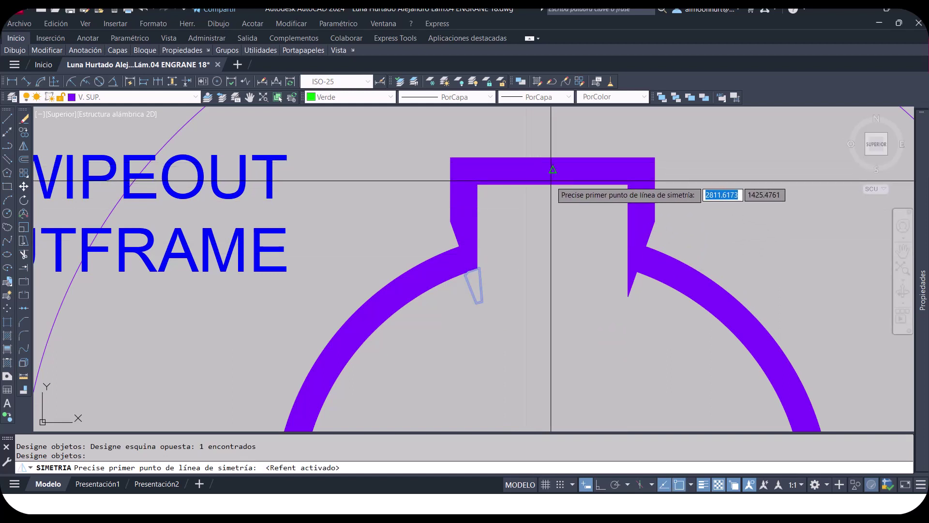
pyautogui.click(551, 181)
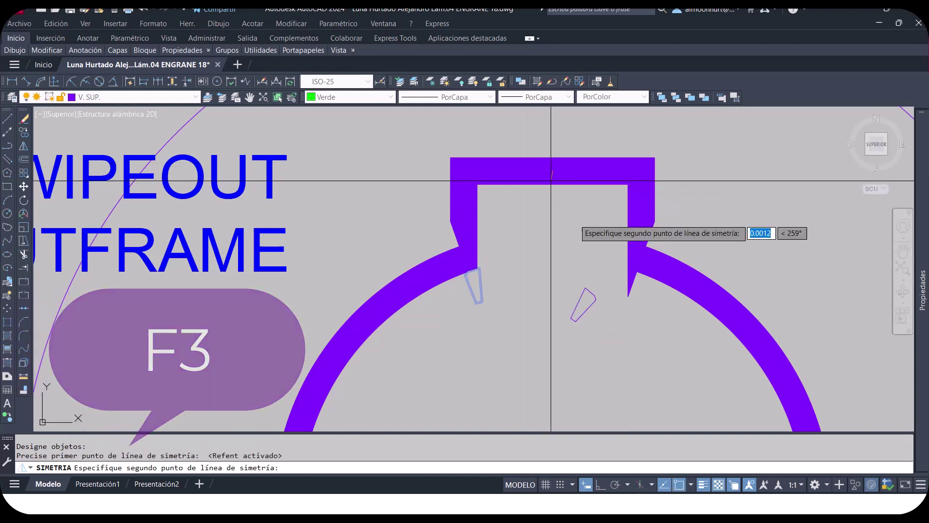
pyautogui.press('F8')
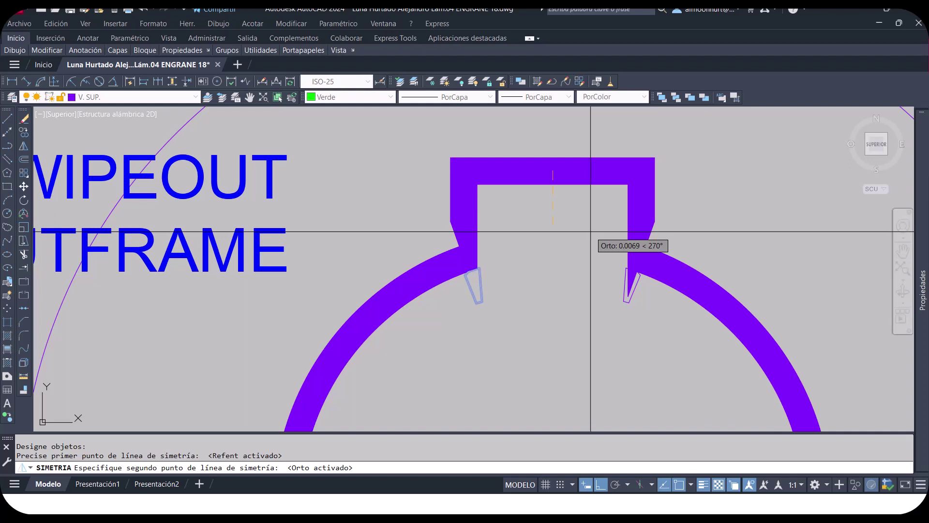
pyautogui.click(585, 262)
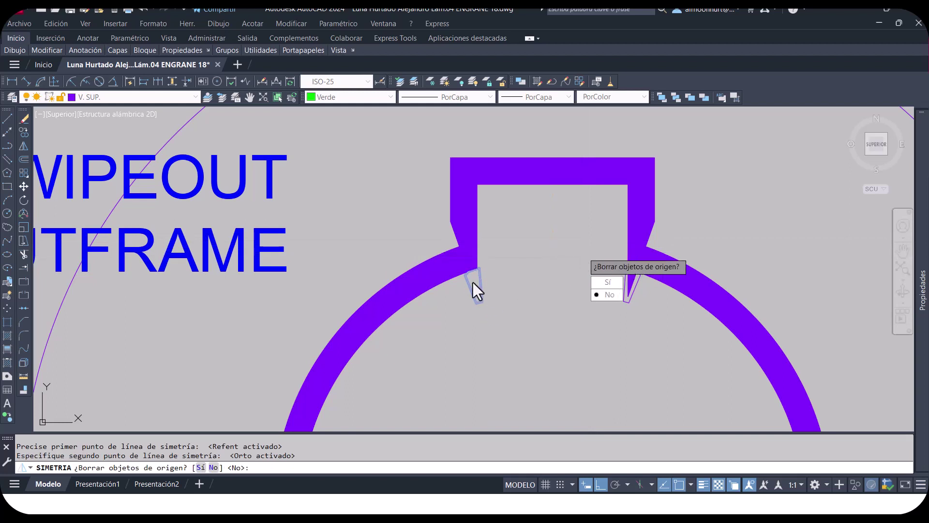
pyautogui.click(610, 297)
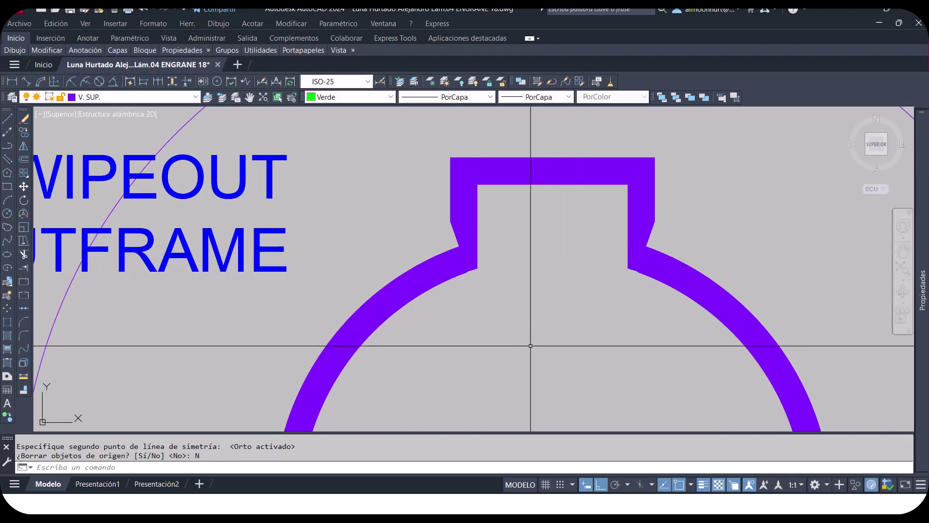
pyautogui.scroll(-2, 526, 304)
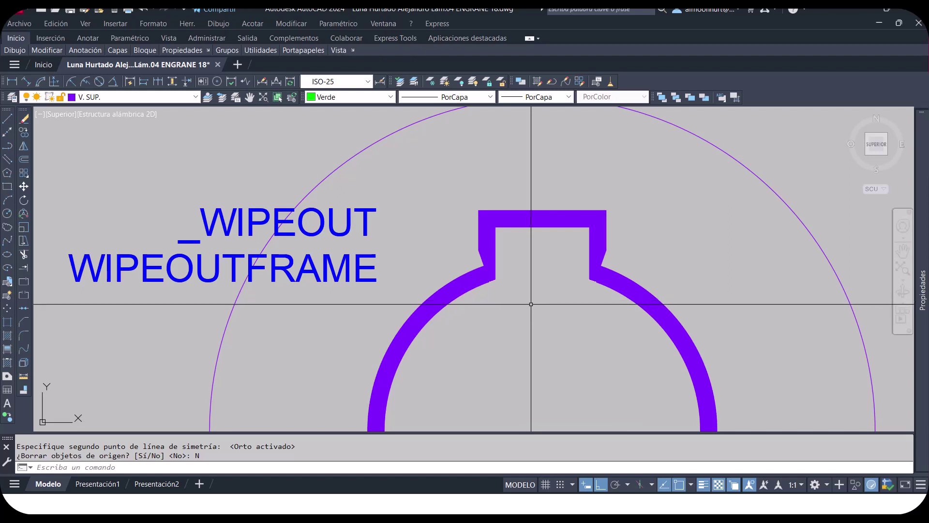
pyautogui.scroll(2, 537, 281)
pyautogui.scroll(2, 532, 267)
pyautogui.moveTo(527, 257); pyautogui.dragTo(568, 274, button='middle')
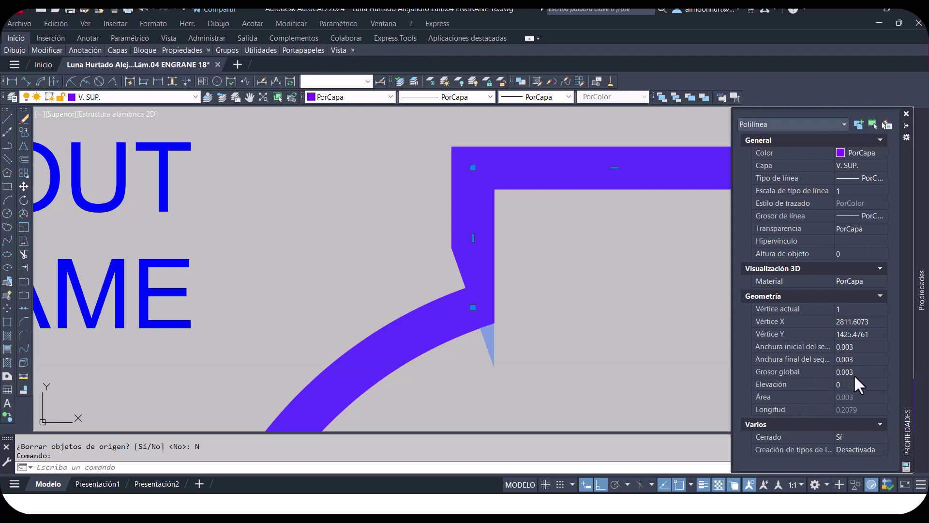
pyautogui.press('Escape')
pyautogui.press('Escape')
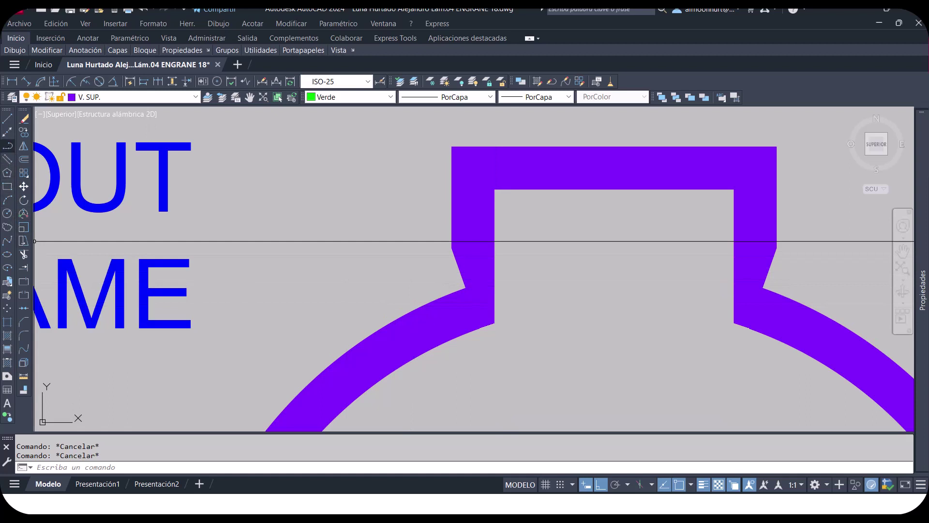
# Step: Draw a short 0.005-long vertical polyline on the keyway's left leg
pyautogui.click(8, 145)
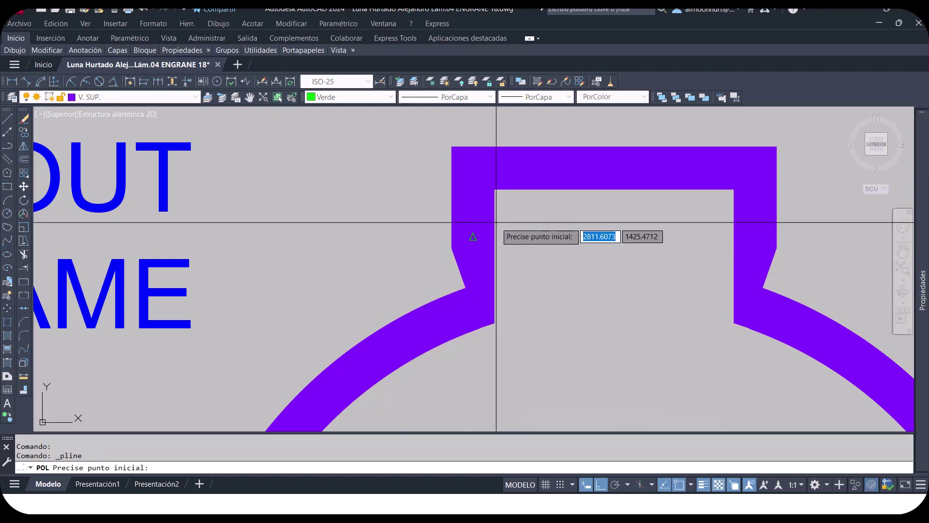
pyautogui.scroll(4, 456, 256)
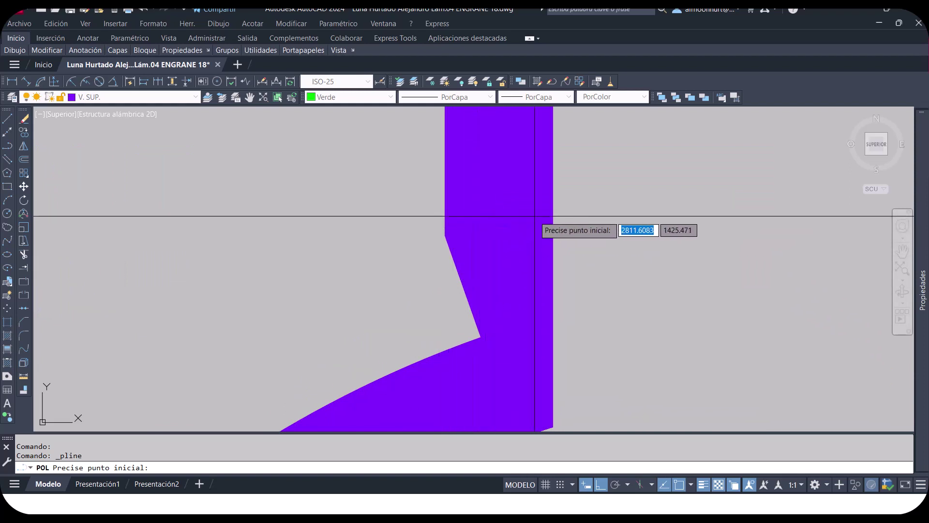
pyautogui.click(499, 210)
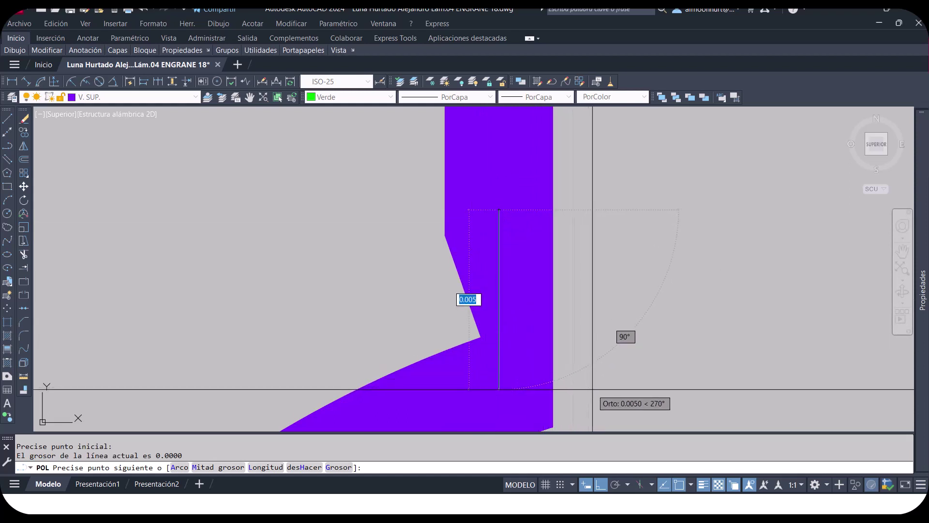
pyautogui.press('Return')
pyautogui.press('Return')
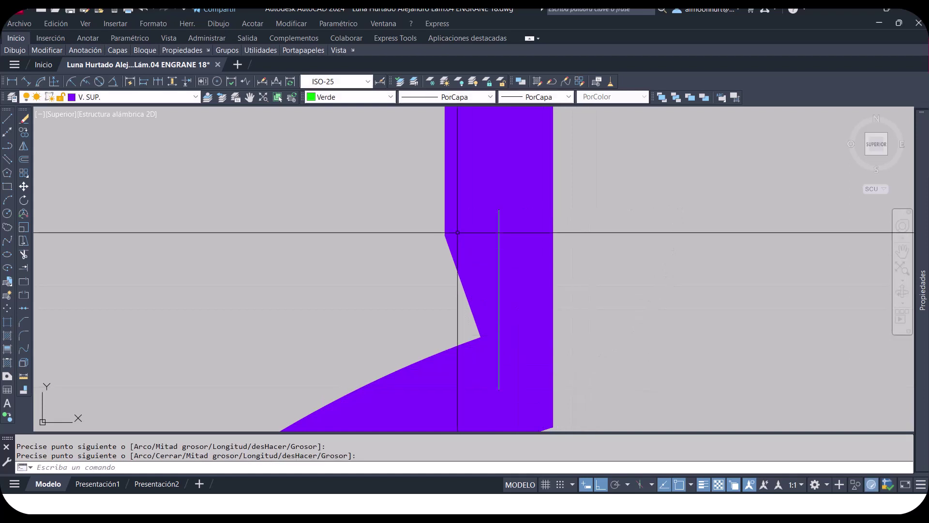
# Step: Select the new polyline and set its global width to 0.003
pyautogui.click(437, 185)
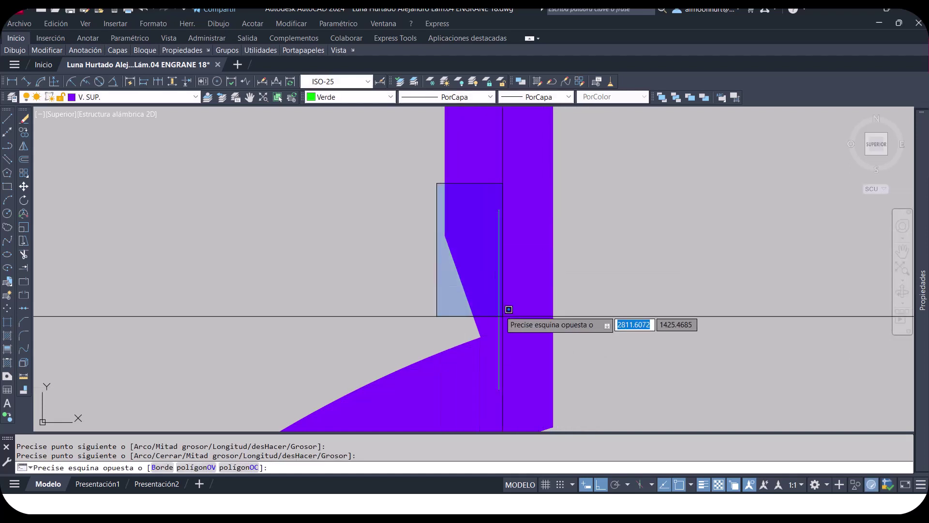
pyautogui.click(540, 398)
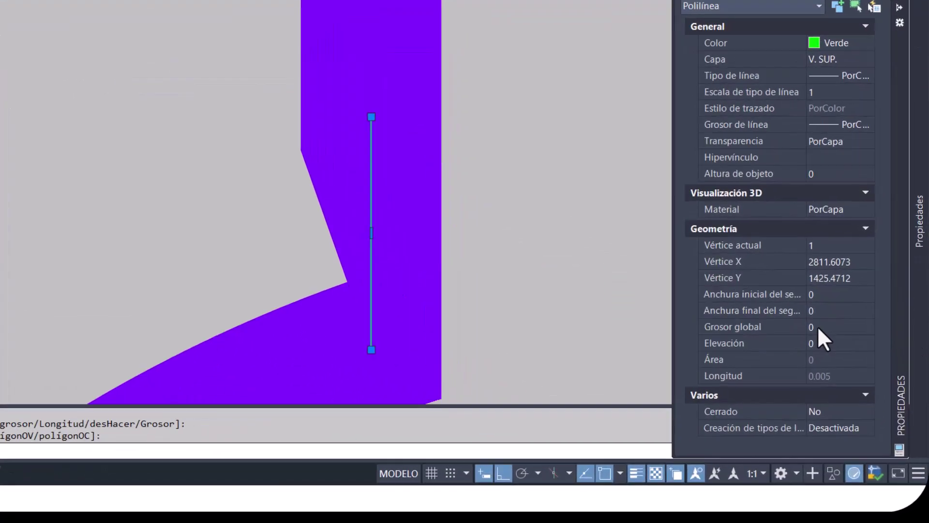
pyautogui.click(850, 372)
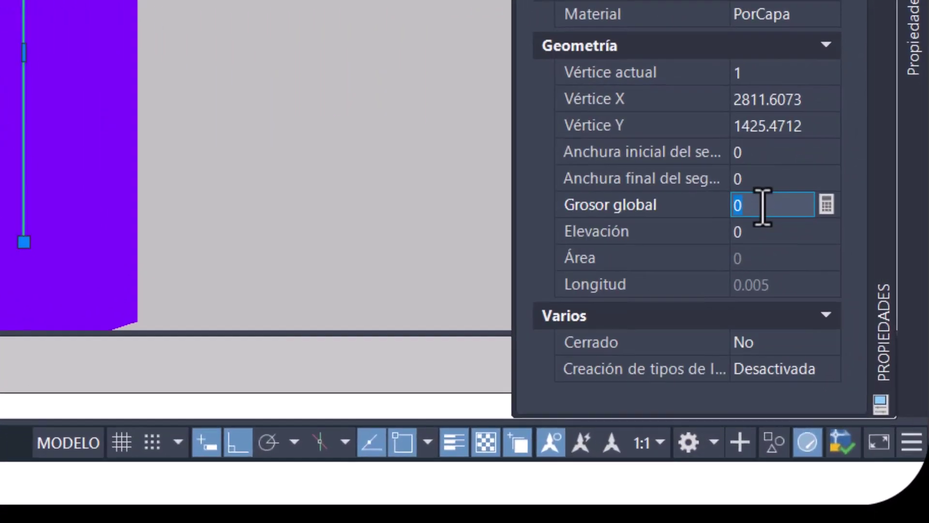
pyautogui.write('.003')
pyautogui.press('Return')
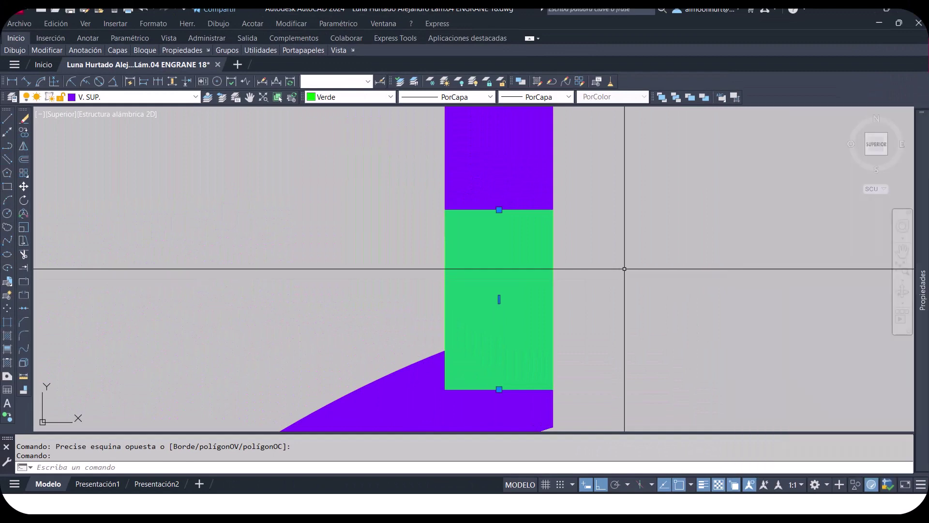
# Step: Set the thick patch's colour to PorCapa (ByLayer), then deselect and zoom out
pyautogui.scroll(-5, 587, 251)
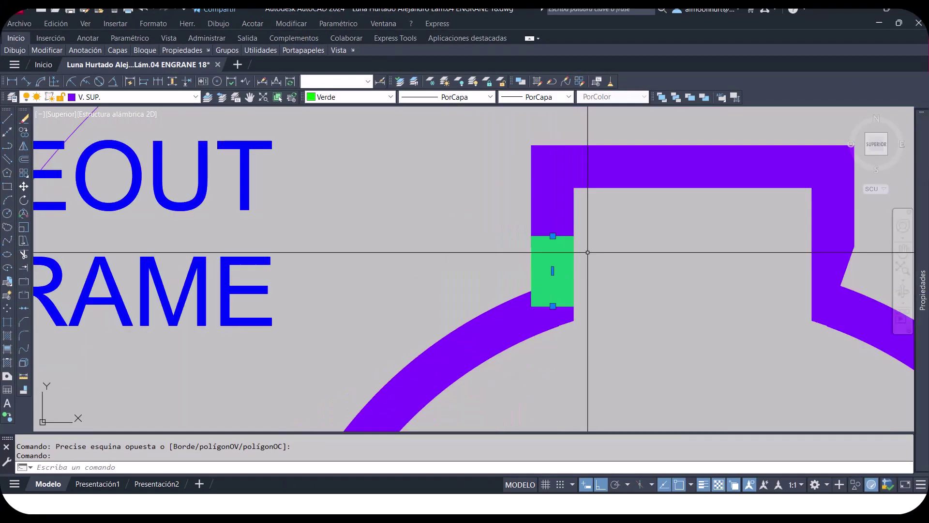
pyautogui.scroll(3, 587, 250)
pyautogui.moveTo(631, 250); pyautogui.dragTo(568, 248, button='middle')
pyautogui.scroll(-3, 544, 260)
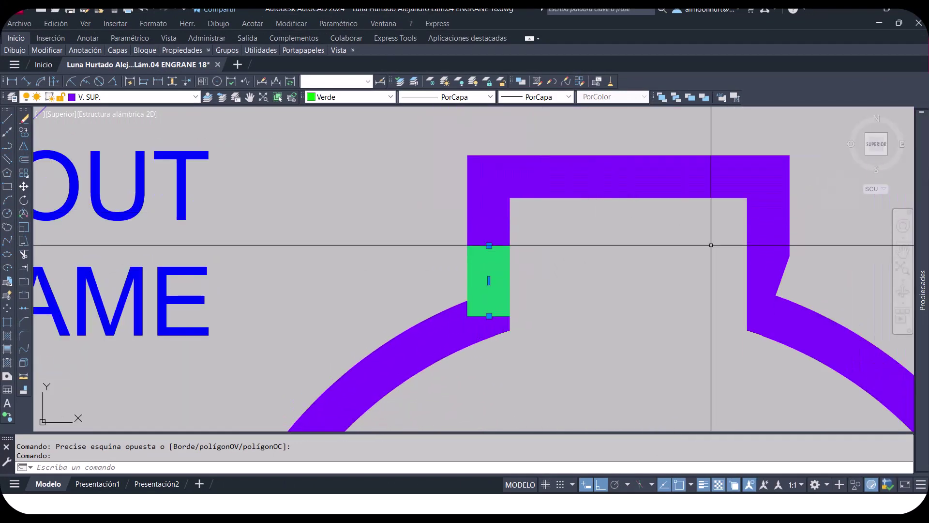
pyautogui.scroll(3, 542, 260)
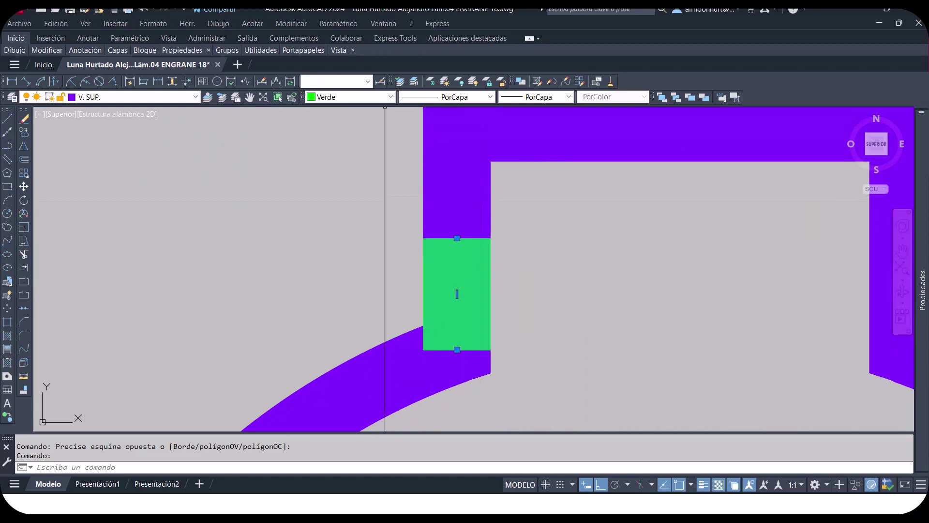
pyautogui.click(383, 100)
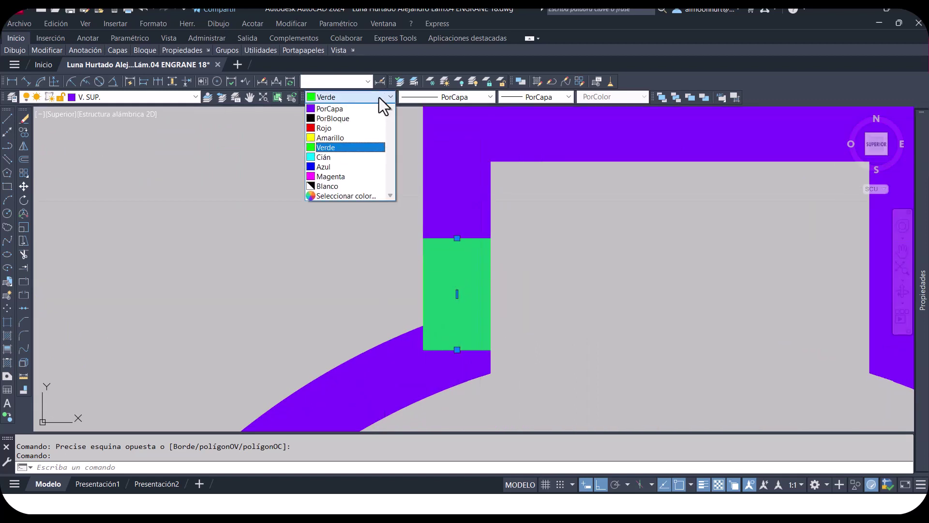
pyautogui.click(341, 109)
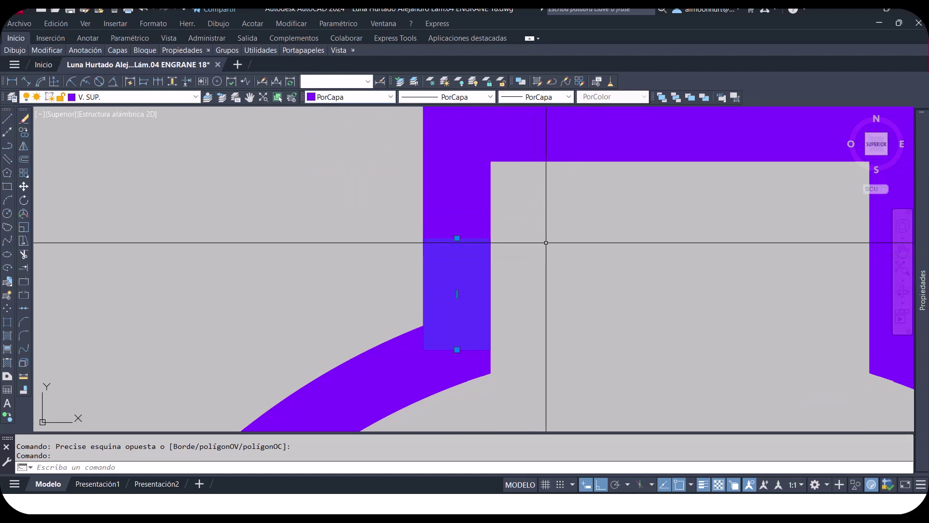
pyautogui.press('Escape')
pyautogui.scroll(-3, 546, 242)
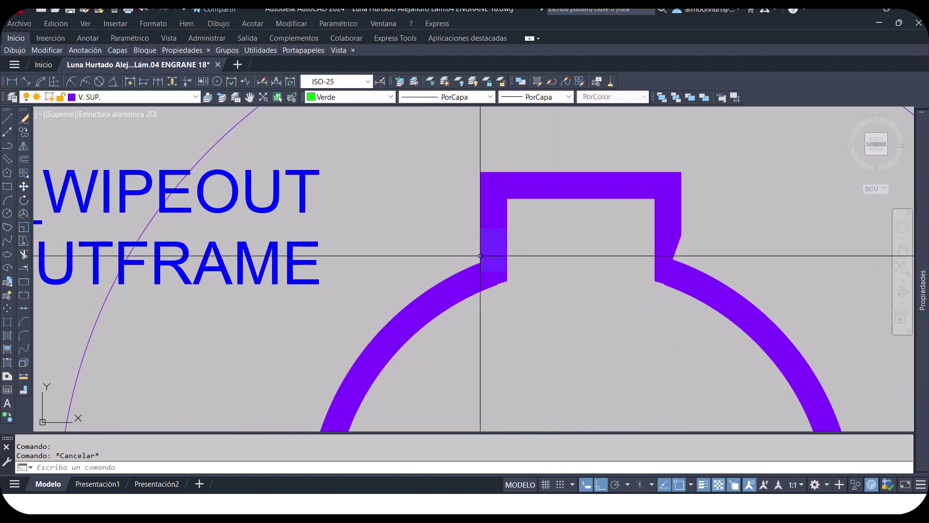
# Step: Window-select the thick patch on the keyway's left leg for mirroring
pyautogui.click(471, 227)
pyautogui.click(579, 276)
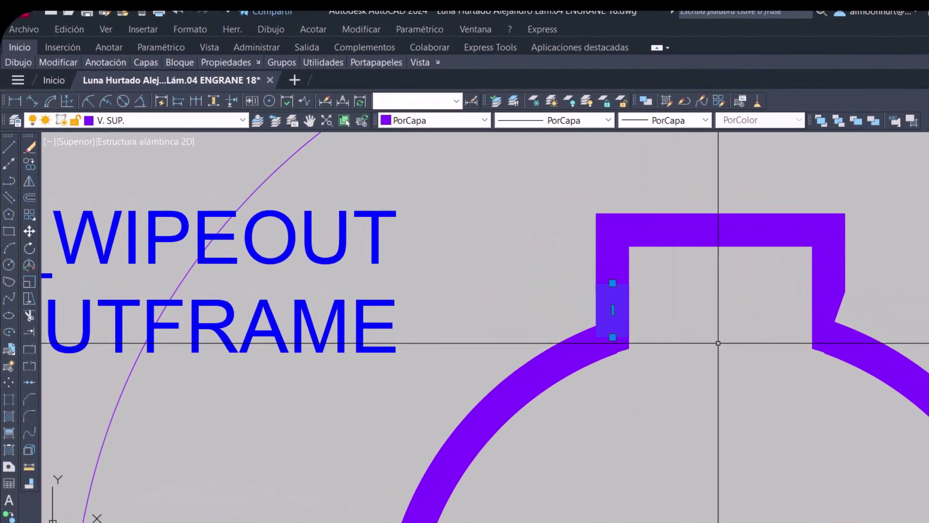
pyautogui.press('Delete')
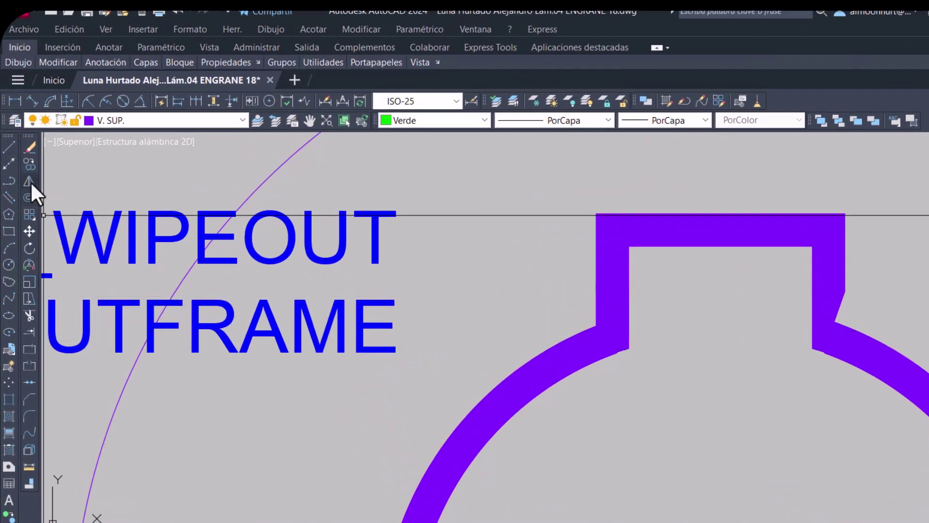
pyautogui.click(575, 254)
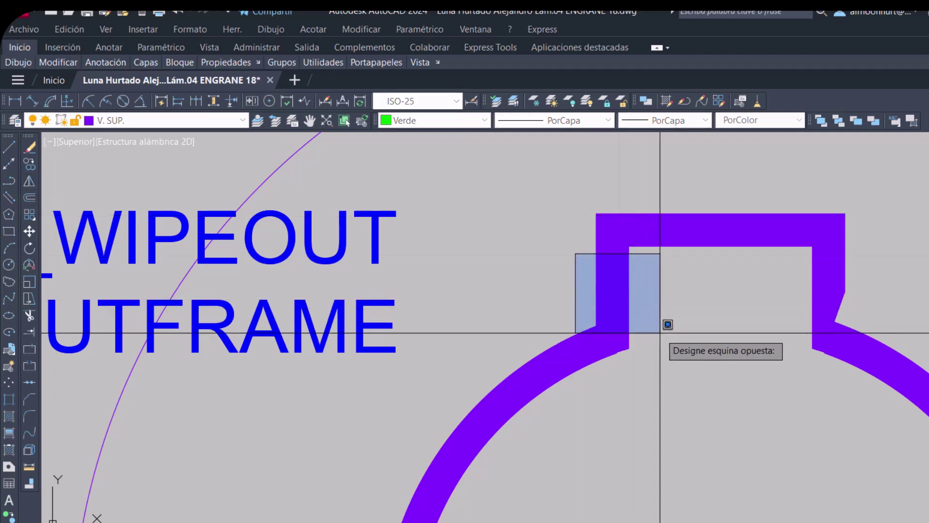
pyautogui.click(670, 346)
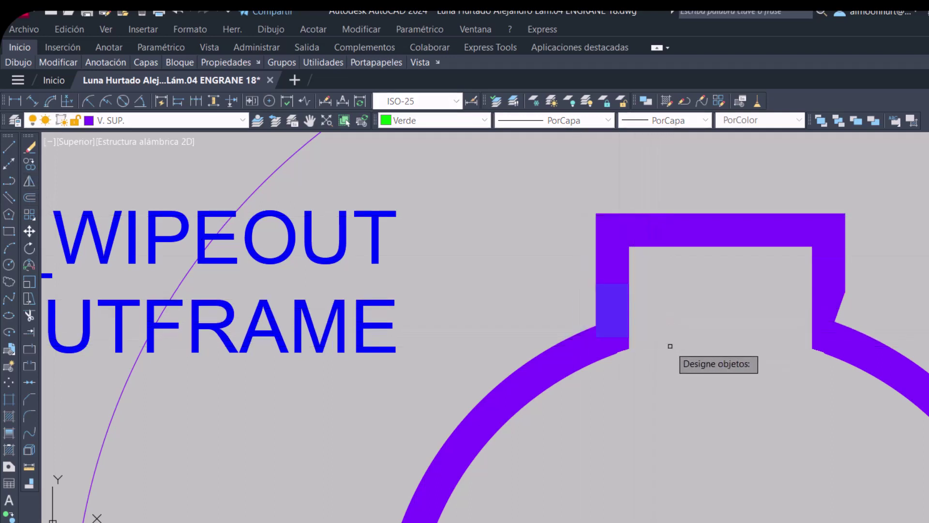
pyautogui.press('Return')
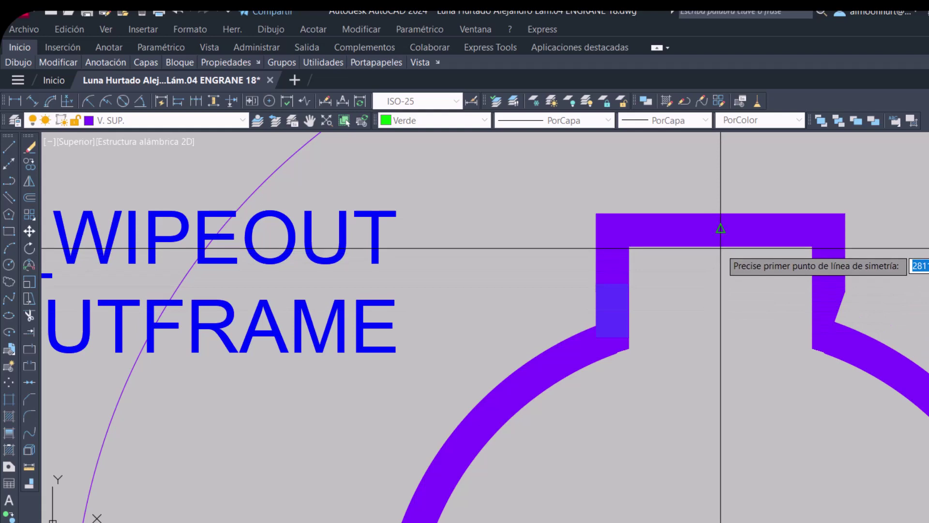
# Step: Mirror it across a vertical line through the keyway's top midpoint, keeping the original
pyautogui.click(720, 248)
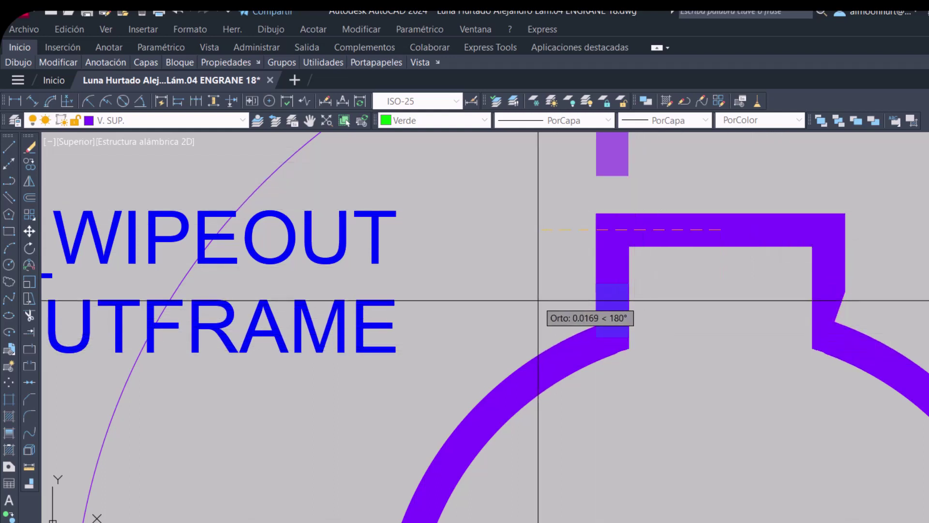
pyautogui.moveTo(538, 300); pyautogui.dragTo(525, 373, button='middle')
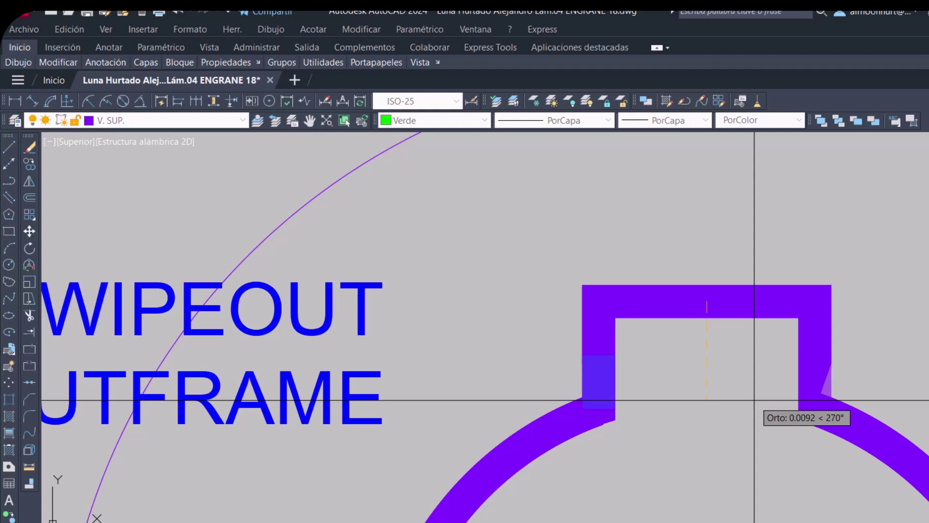
pyautogui.click(754, 400)
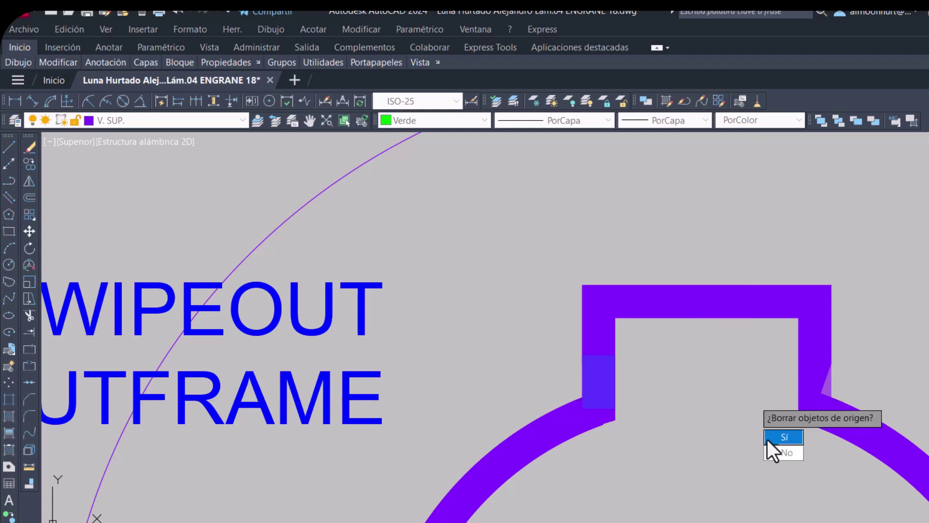
pyautogui.click(789, 451)
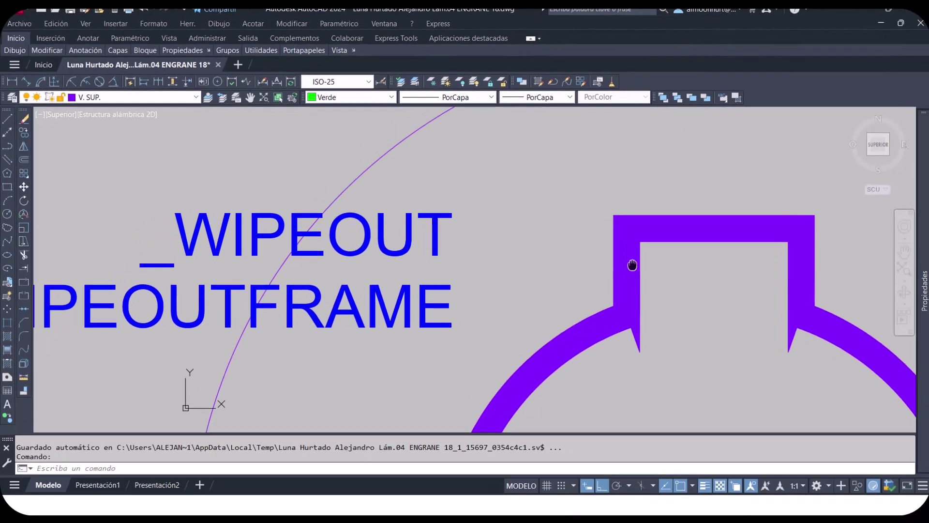
pyautogui.moveTo(632, 265); pyautogui.dragTo(715, 259, button='middle')
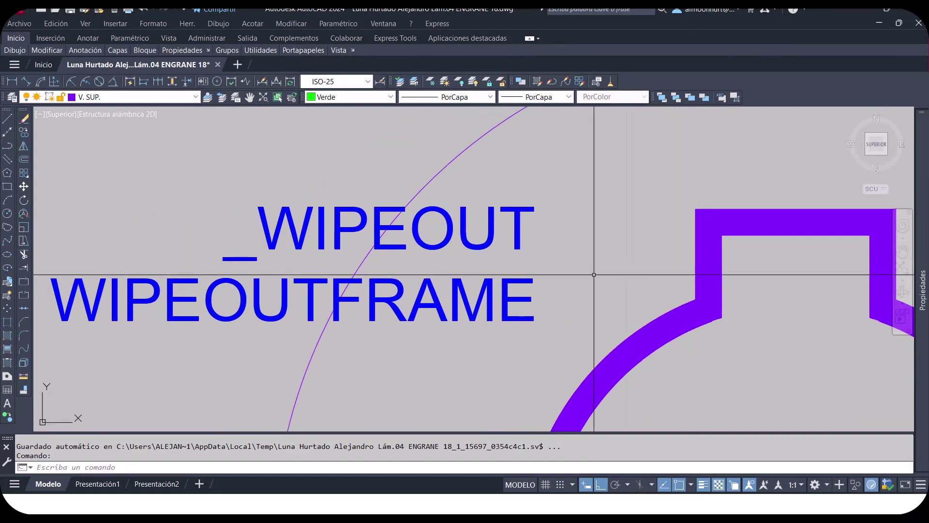